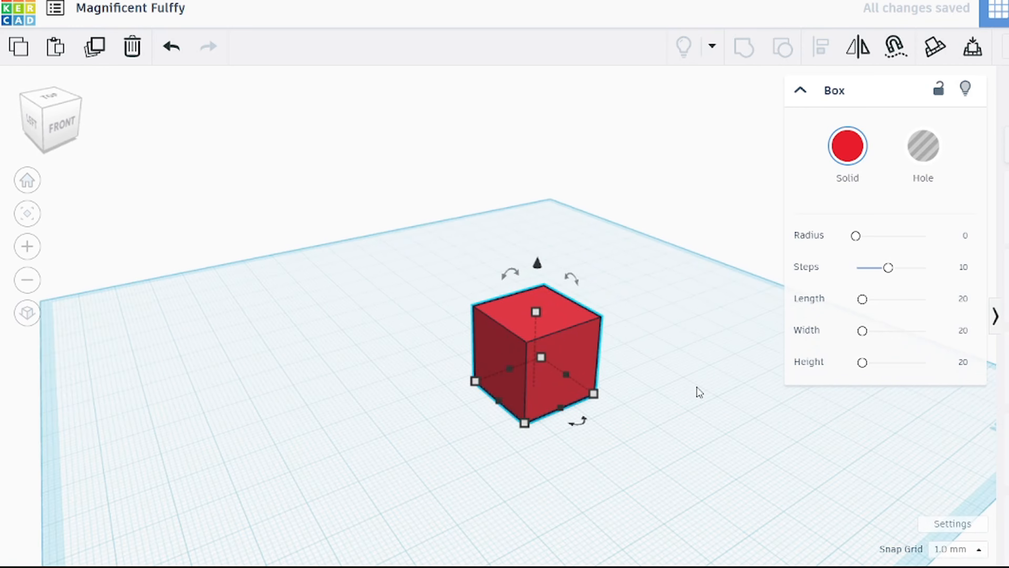
Step: Reshape the red box into a thin bar 70 mm long and 5 mm wide
{"action": "left_click_drag", "start_coordinate": [497, 294], "coordinate": [529, 376]}
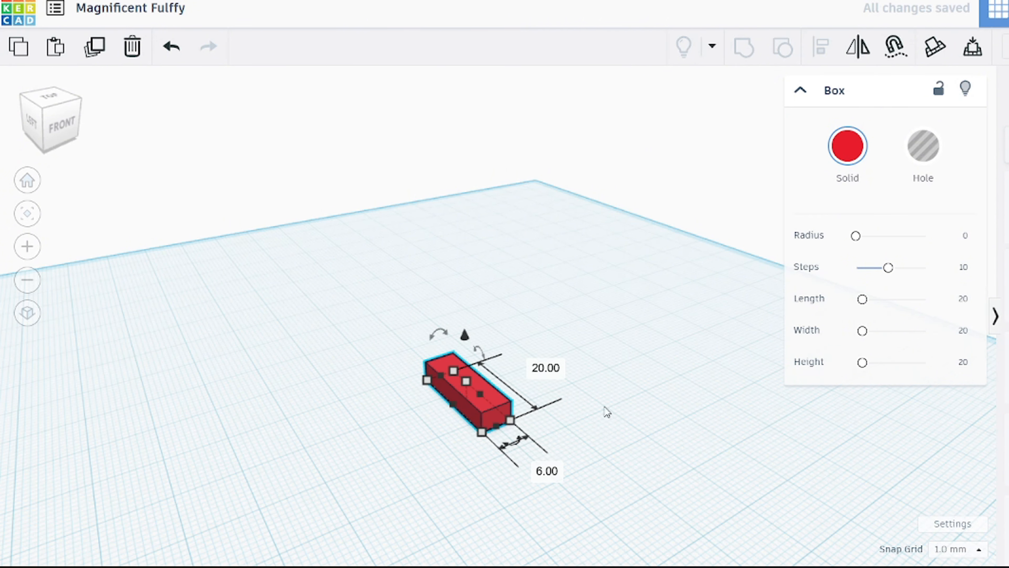
{"action": "right_click_drag", "start_coordinate": [607, 412], "coordinate": [562, 396]}
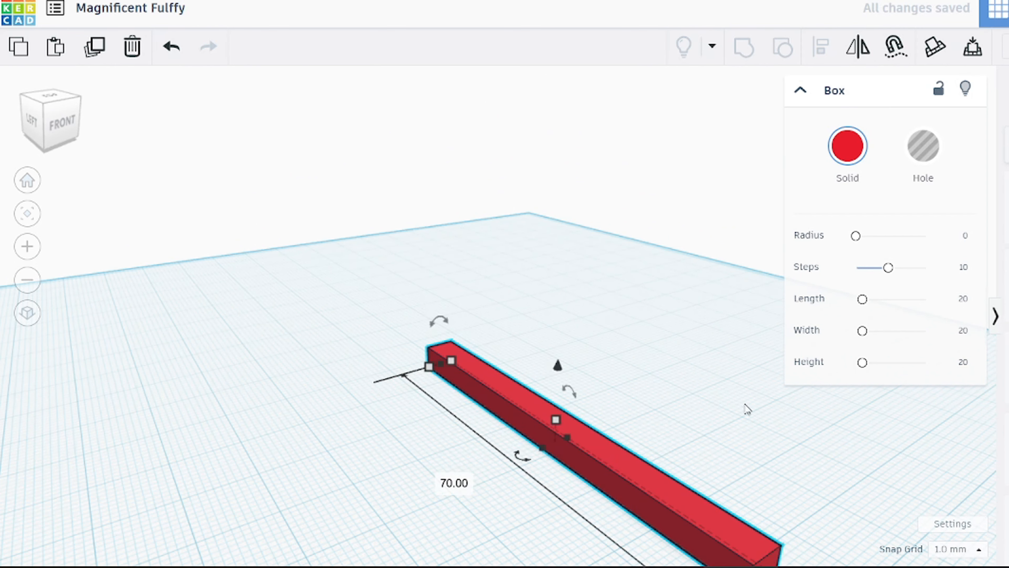
{"action": "right_click_drag", "start_coordinate": [746, 408], "coordinate": [892, 419]}
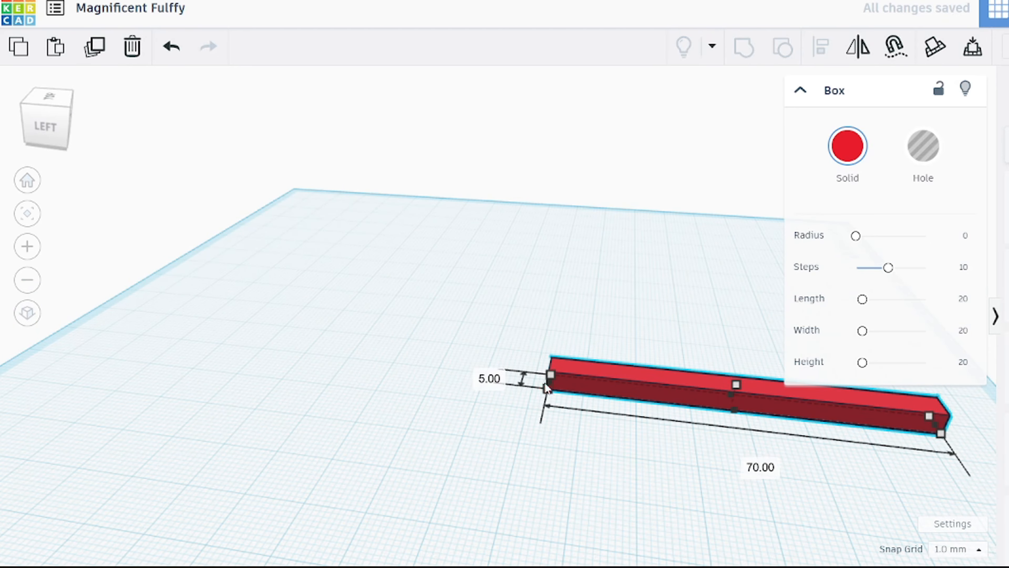
{"action": "mouse_move", "coordinate": [540, 378]}
{"action": "left_mouse_down"}
{"action": "mouse_move", "coordinate": [544, 391]}
{"action": "mouse_move", "coordinate": [541, 377]}
{"action": "left_mouse_up"}
{"action": "left_click", "coordinate": [537, 287]}
Step: Duplicate the 70 mm bar and place the copy parallel to the original, leaving a gap between the two rails
{"action": "right_click_drag", "start_coordinate": [536, 286], "coordinate": [463, 384]}
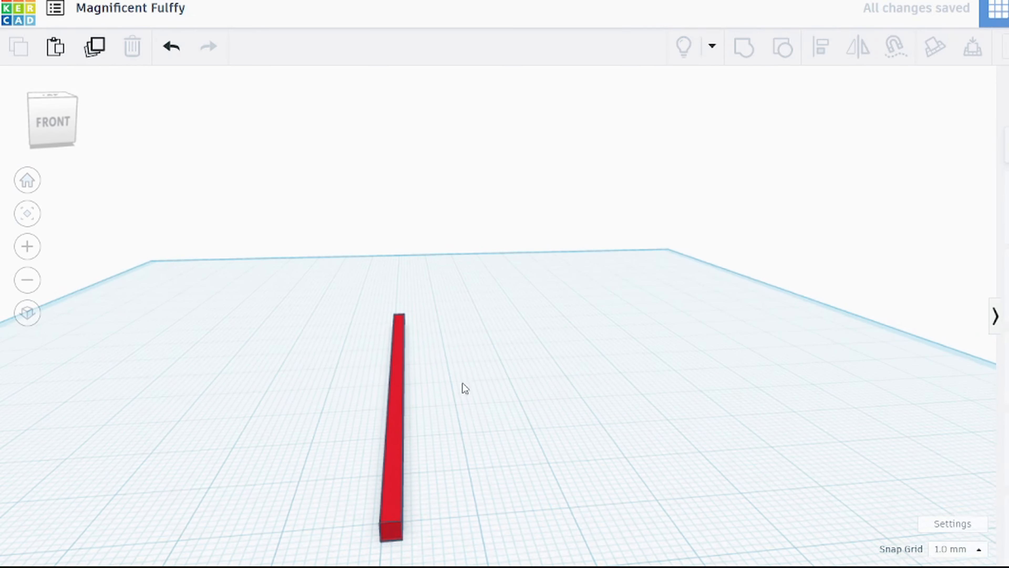
{"action": "left_click_drag", "start_coordinate": [400, 437], "coordinate": [459, 405]}
{"action": "left_click_drag", "start_coordinate": [542, 405], "coordinate": [591, 385]}
{"action": "right_click_drag", "start_coordinate": [601, 371], "coordinate": [609, 417]}
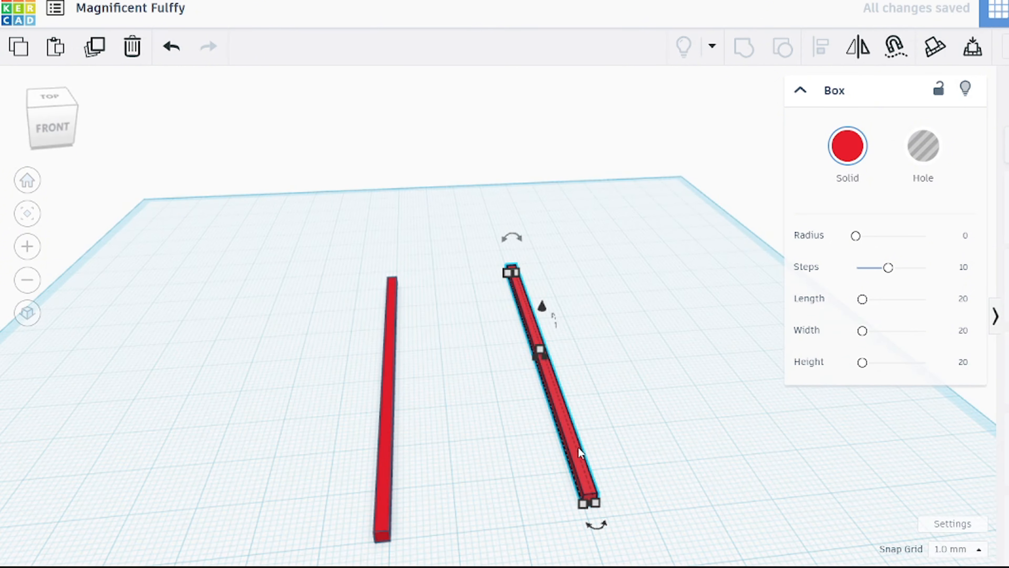
{"action": "right_click_drag", "start_coordinate": [757, 417], "coordinate": [392, 493]}
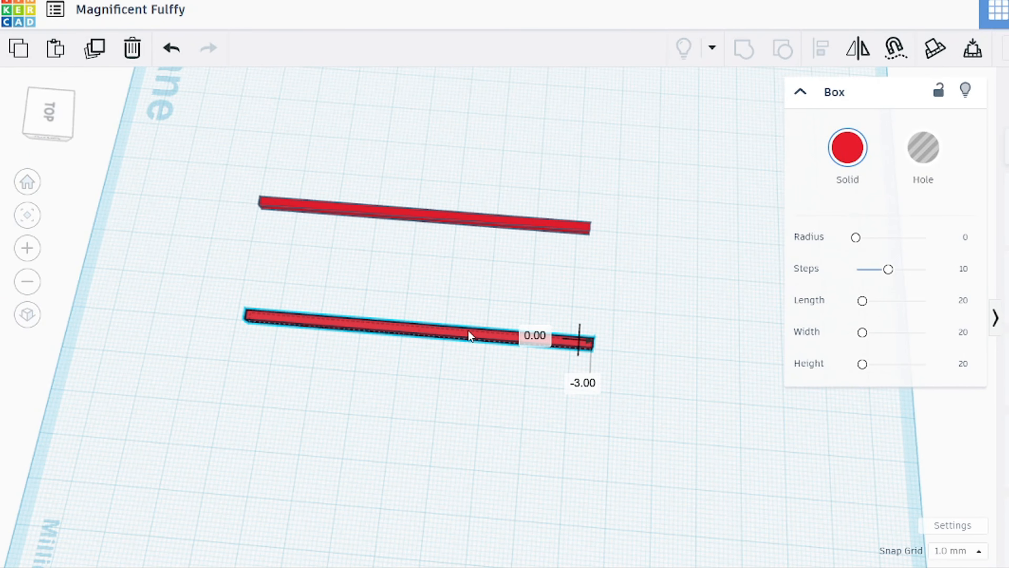
{"action": "left_click", "coordinate": [478, 449]}
{"action": "right_click_drag", "start_coordinate": [478, 448], "coordinate": [931, 371]}
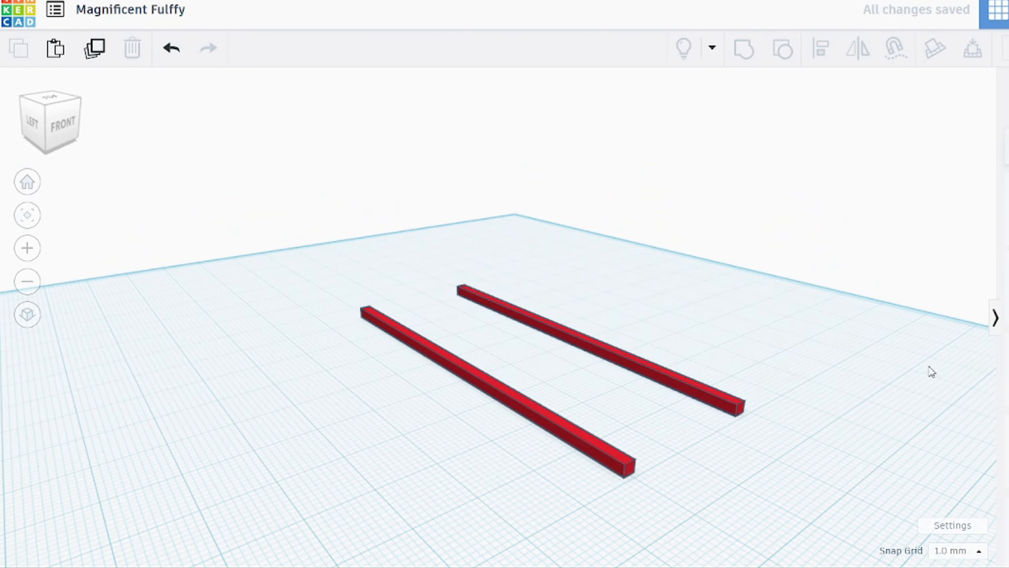
{"action": "right_click_drag", "start_coordinate": [839, 427], "coordinate": [773, 414]}
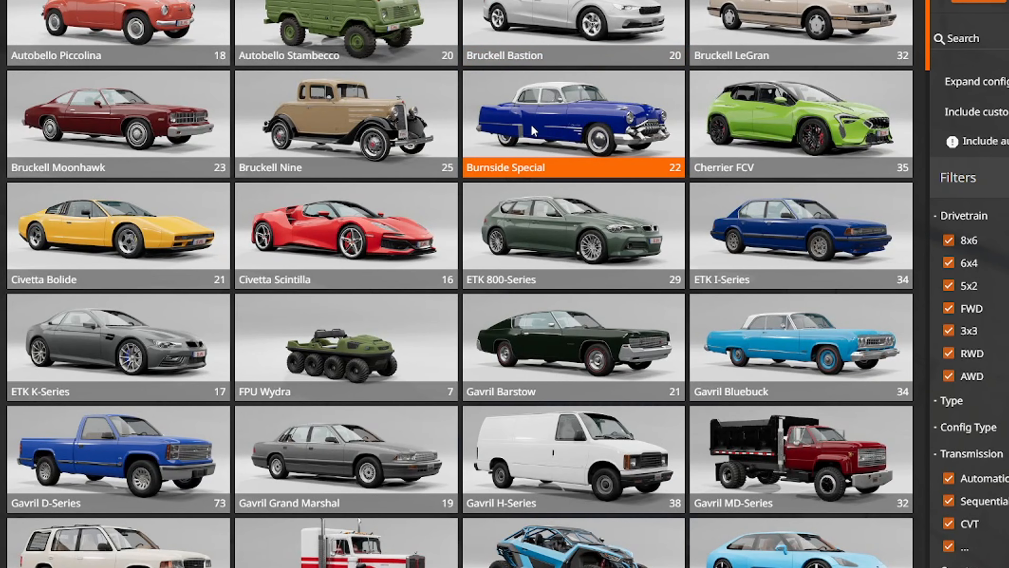
Step: Switch to BeamNG.drive and spawn the Gavril T-Series in the T83 Base (M) configuration as a reference truck
{"action": "scroll", "coordinate": [530, 125], "scroll_direction": "down", "scroll_amount": 5}
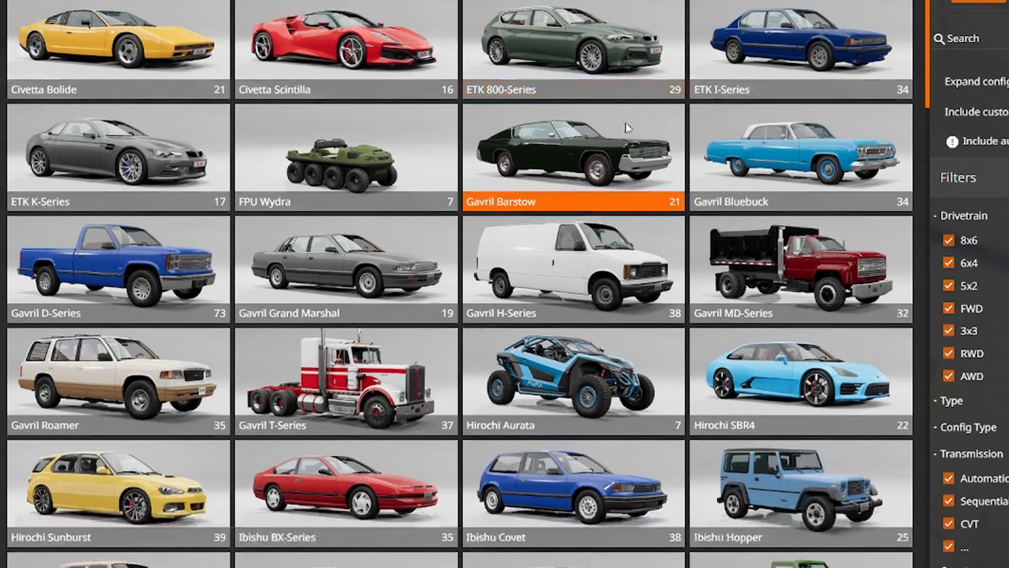
{"action": "left_click", "coordinate": [270, 340]}
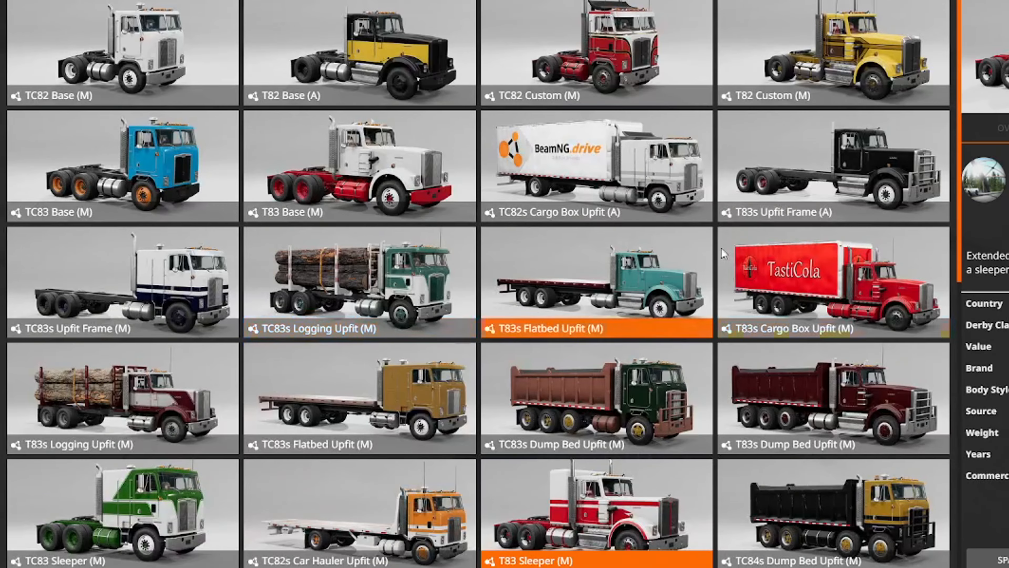
{"action": "scroll", "coordinate": [723, 245], "scroll_direction": "down", "scroll_amount": 2}
{"action": "scroll", "coordinate": [690, 263], "scroll_direction": "down", "scroll_amount": 1}
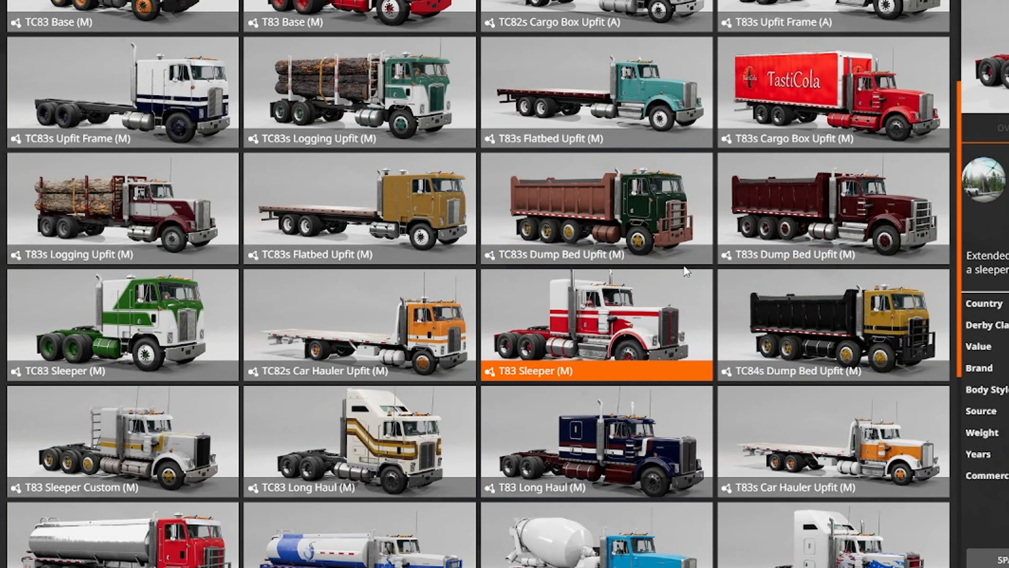
{"action": "scroll", "coordinate": [686, 271], "scroll_direction": "down", "scroll_amount": 2}
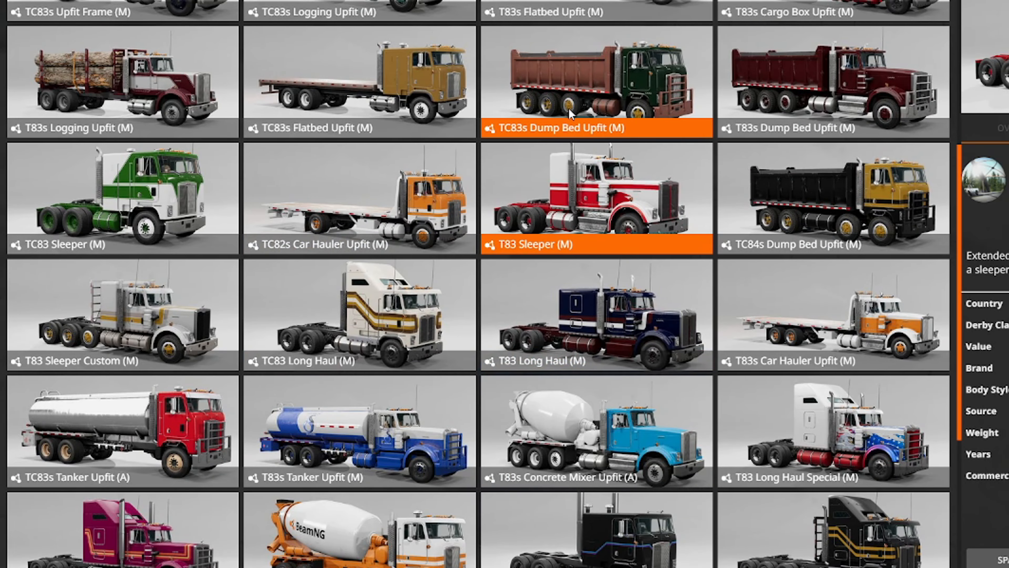
{"action": "scroll", "coordinate": [621, 165], "scroll_direction": "down", "scroll_amount": 3}
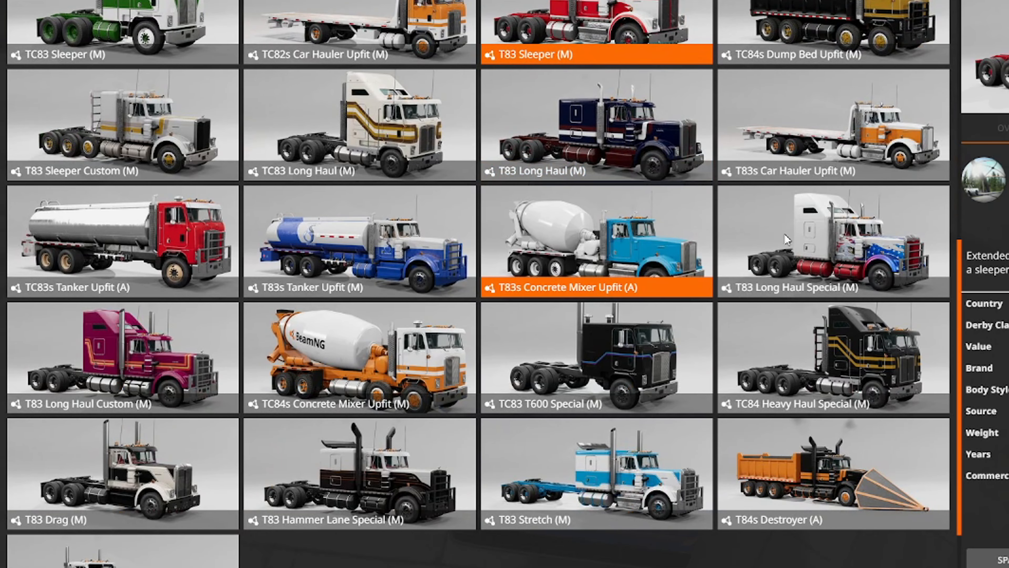
{"action": "scroll", "coordinate": [203, 384], "scroll_direction": "down", "scroll_amount": 1}
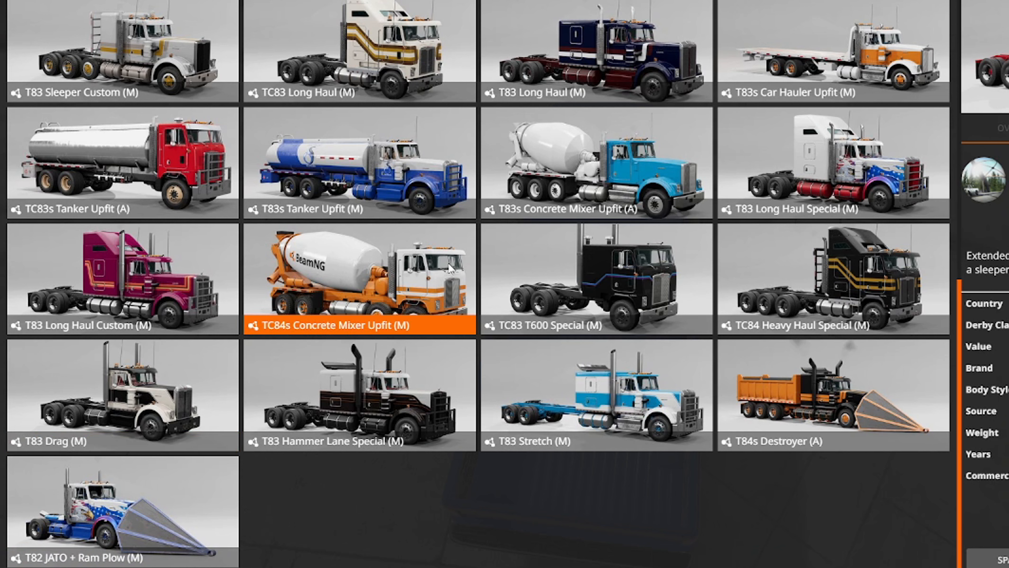
{"action": "scroll", "coordinate": [448, 264], "scroll_direction": "up", "scroll_amount": 1}
{"action": "scroll", "coordinate": [449, 259], "scroll_direction": "up", "scroll_amount": 1}
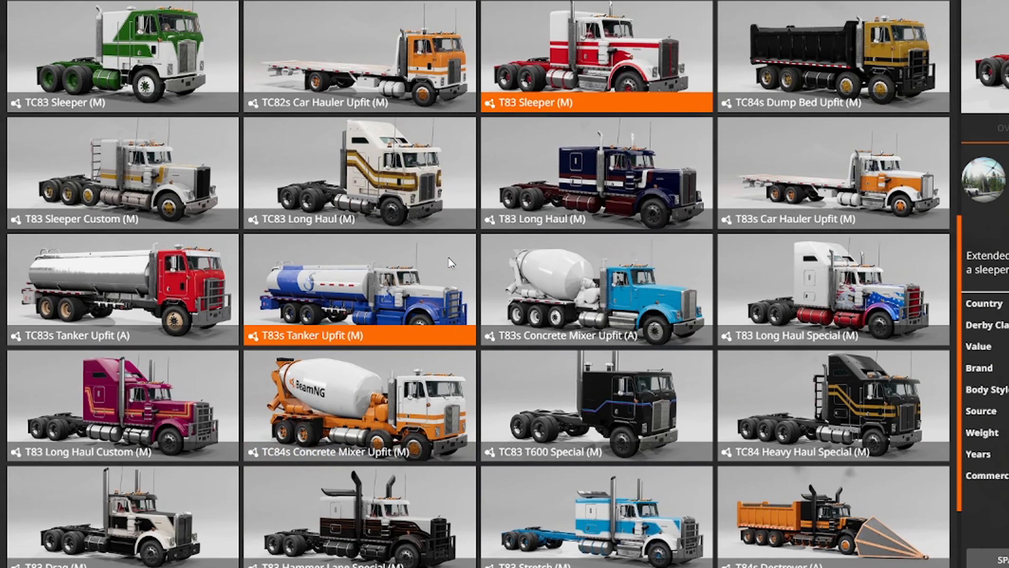
{"action": "scroll", "coordinate": [450, 262], "scroll_direction": "up", "scroll_amount": 7}
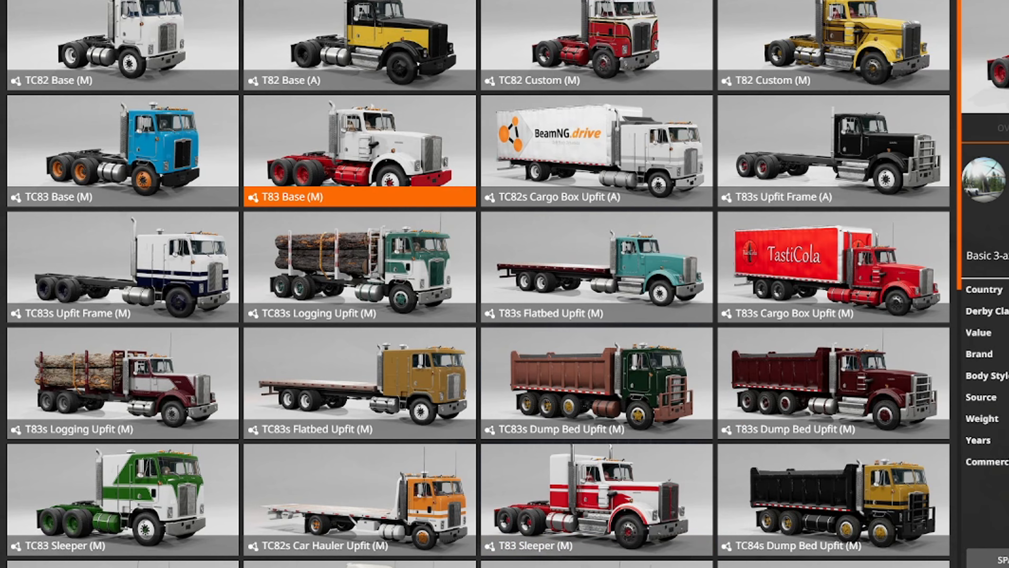
{"action": "left_click", "coordinate": [1000, 559]}
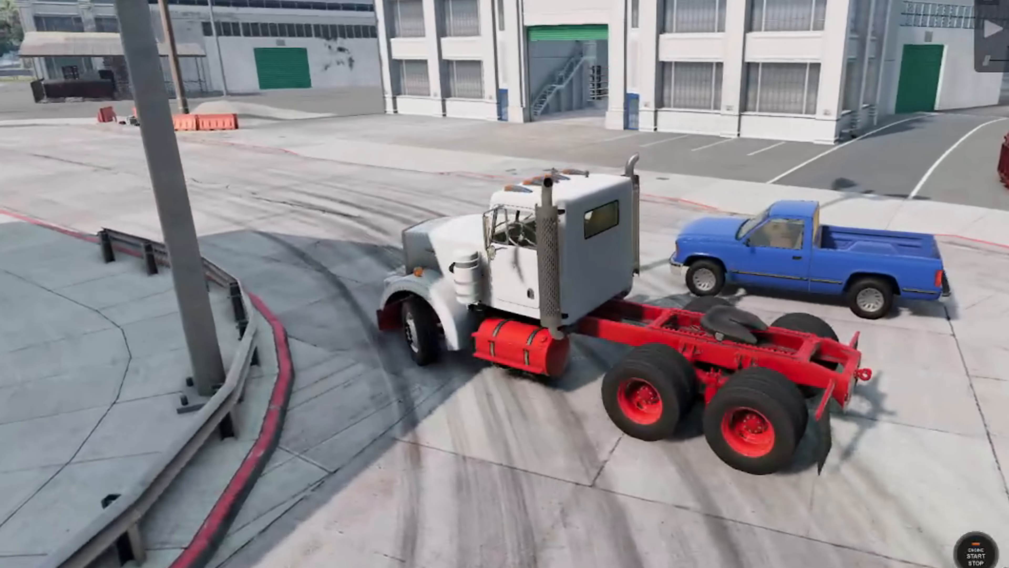
Step: Drive the T83 truck forward and examine its body and exposed frame from several sides
{"action": "right_click_drag", "start_coordinate": [36, 352], "coordinate": [115, 337]}
{"action": "key", "text": "w"}
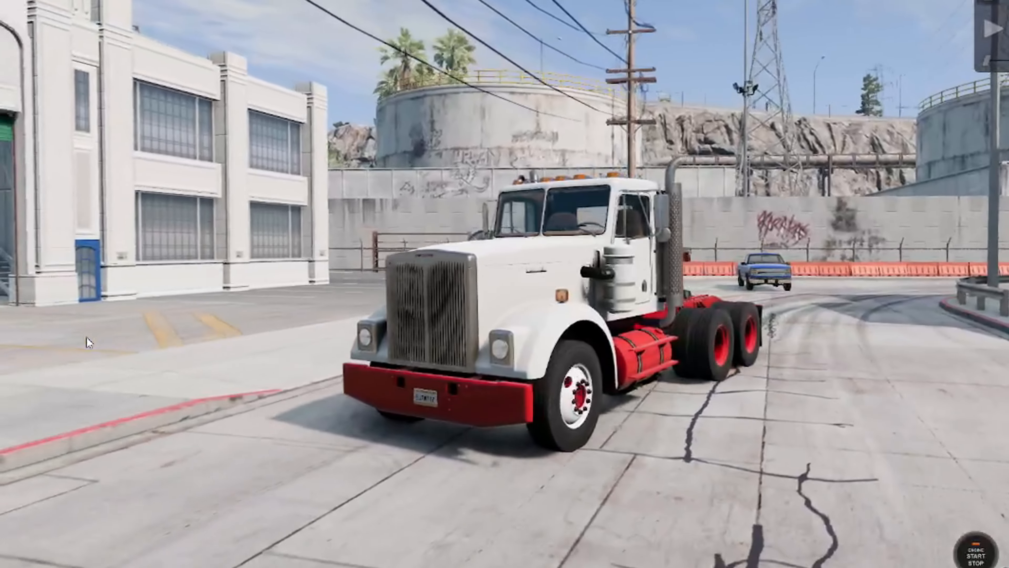
{"action": "right_click_drag", "start_coordinate": [88, 342], "coordinate": [52, 345]}
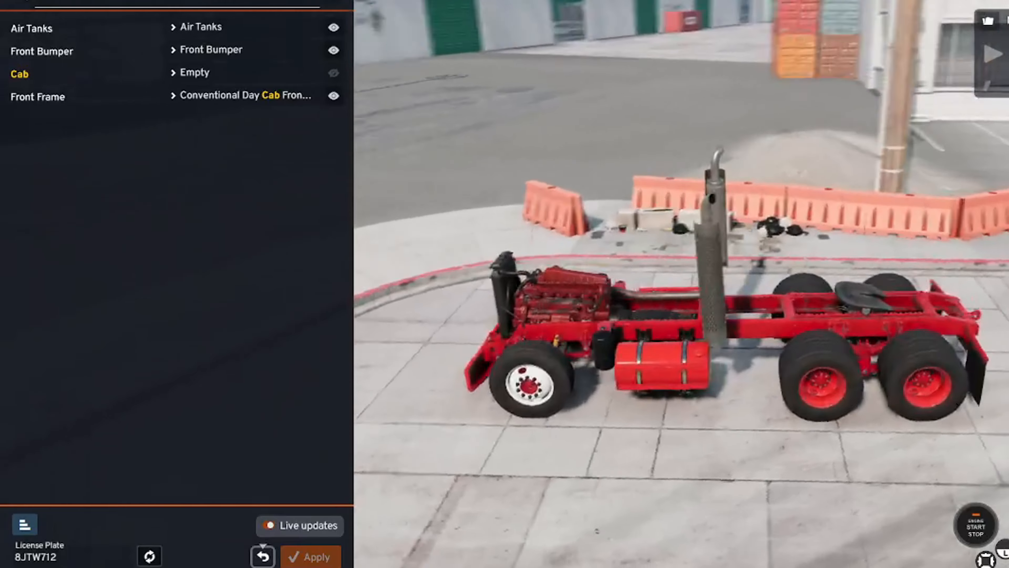
{"action": "right_click_drag", "start_coordinate": [607, 212], "coordinate": [607, 212]}
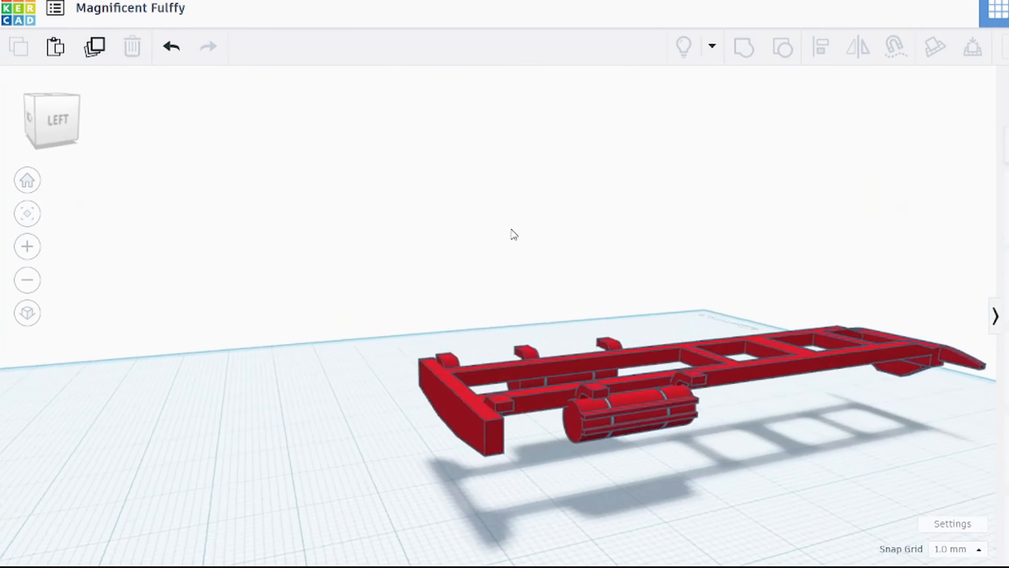
Step: Switch to Tinkercad and examine the truck frame's fuel tanks, crossmembers and rear end from several angles
{"action": "scroll", "coordinate": [514, 232], "scroll_direction": "up", "scroll_amount": 3}
{"action": "right_click_drag", "start_coordinate": [571, 225], "coordinate": [672, 434]}
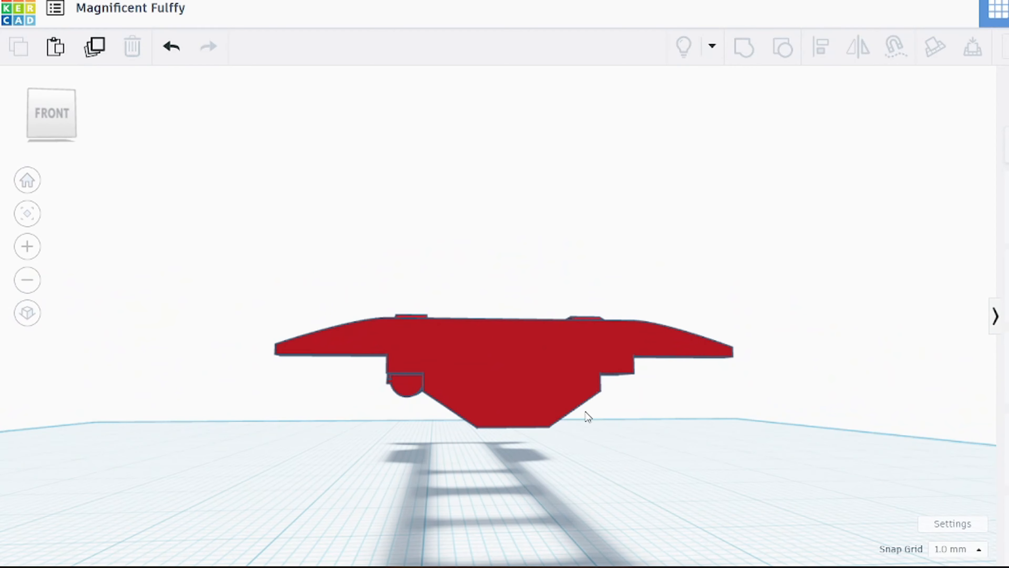
{"action": "right_click_drag", "start_coordinate": [670, 397], "coordinate": [684, 406]}
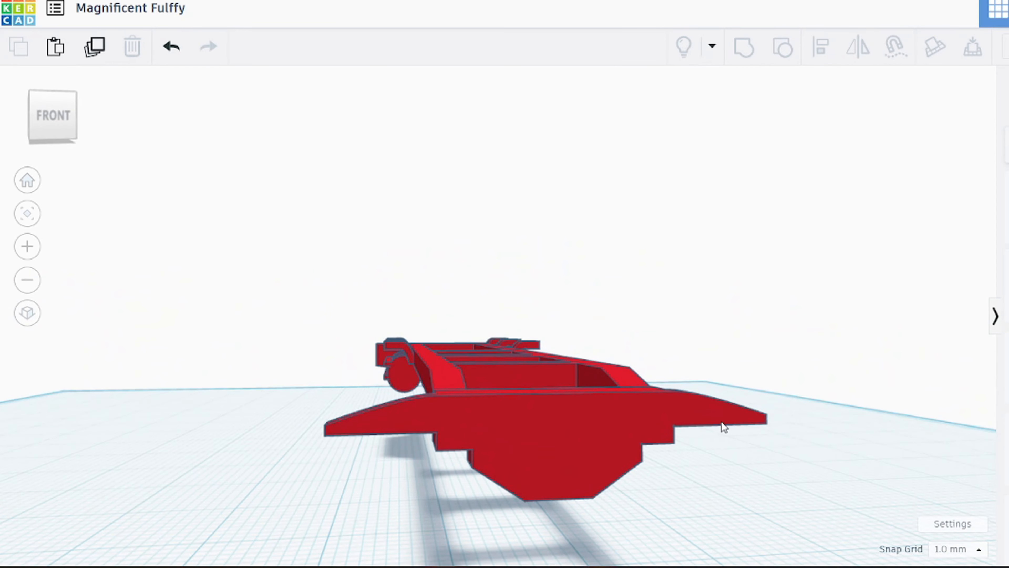
{"action": "right_click_drag", "start_coordinate": [385, 400], "coordinate": [681, 363]}
{"action": "right_click_drag", "start_coordinate": [546, 405], "coordinate": [556, 491]}
{"action": "right_click_drag", "start_coordinate": [694, 374], "coordinate": [570, 366]}
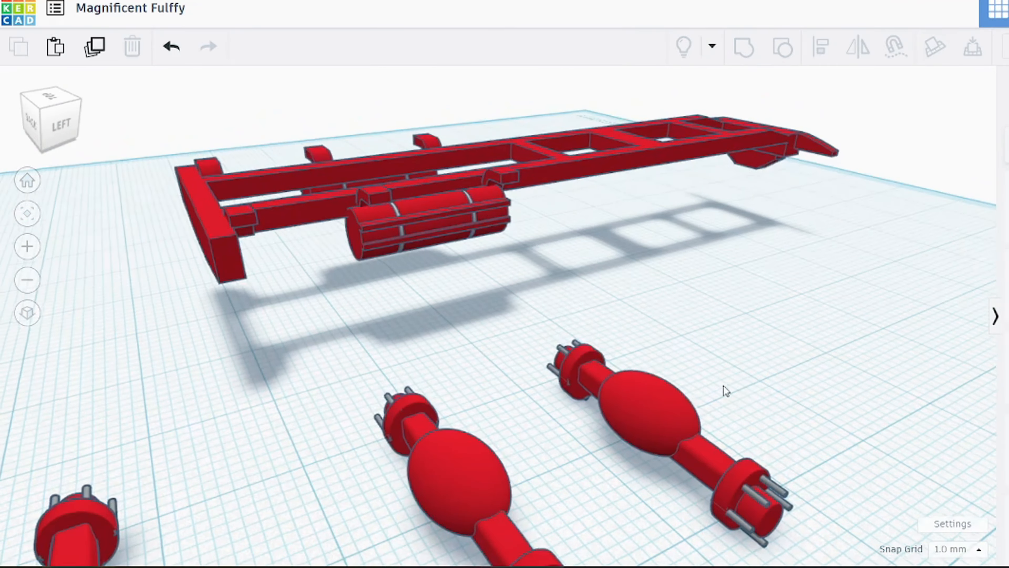
Step: Move one of the axles with a round differential across the workplane to beneath the rear of the truck frame
{"action": "right_click_drag", "start_coordinate": [726, 392], "coordinate": [327, 345]}
{"action": "left_click_drag", "start_coordinate": [308, 304], "coordinate": [793, 421]}
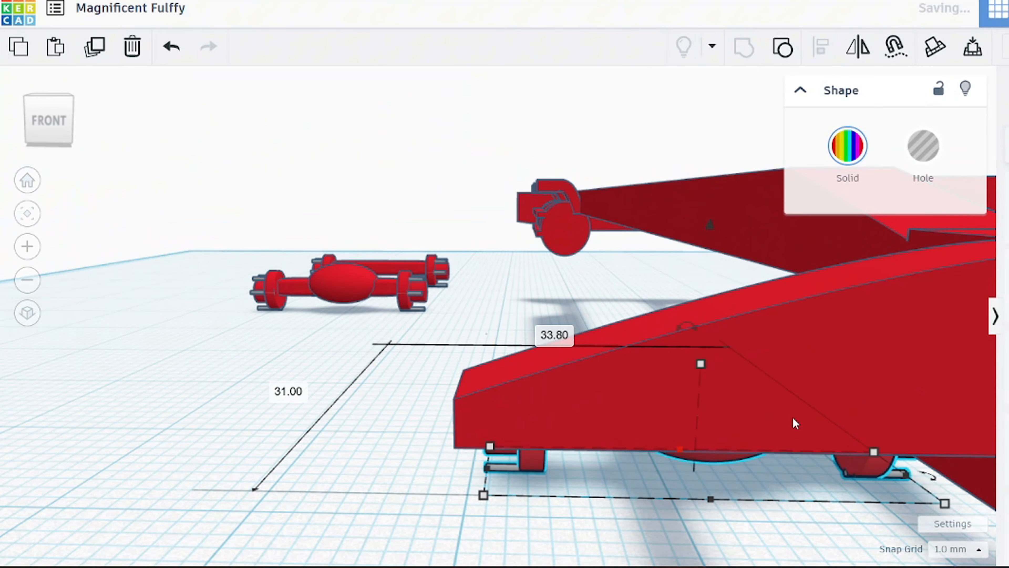
{"action": "right_click_drag", "start_coordinate": [794, 421], "coordinate": [706, 389]}
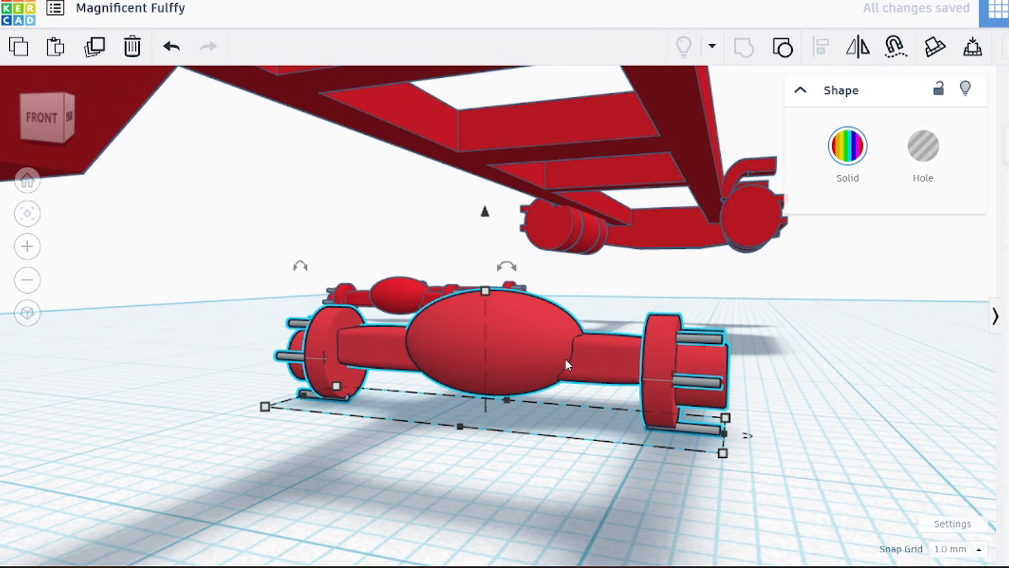
{"action": "left_click_drag", "start_coordinate": [566, 363], "coordinate": [465, 399]}
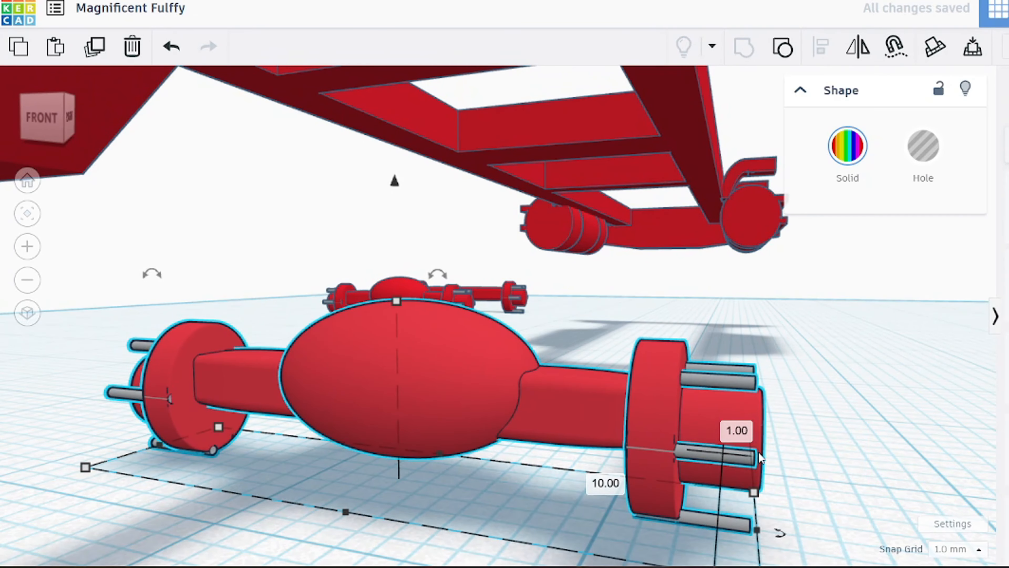
{"action": "right_click_drag", "start_coordinate": [467, 393], "coordinate": [447, 400]}
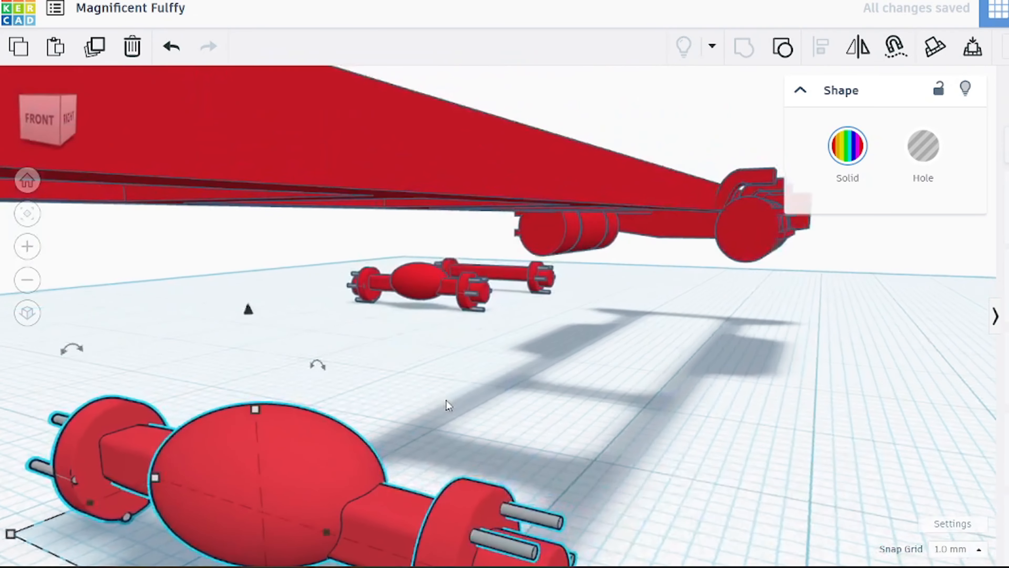
{"action": "left_click", "coordinate": [248, 312]}
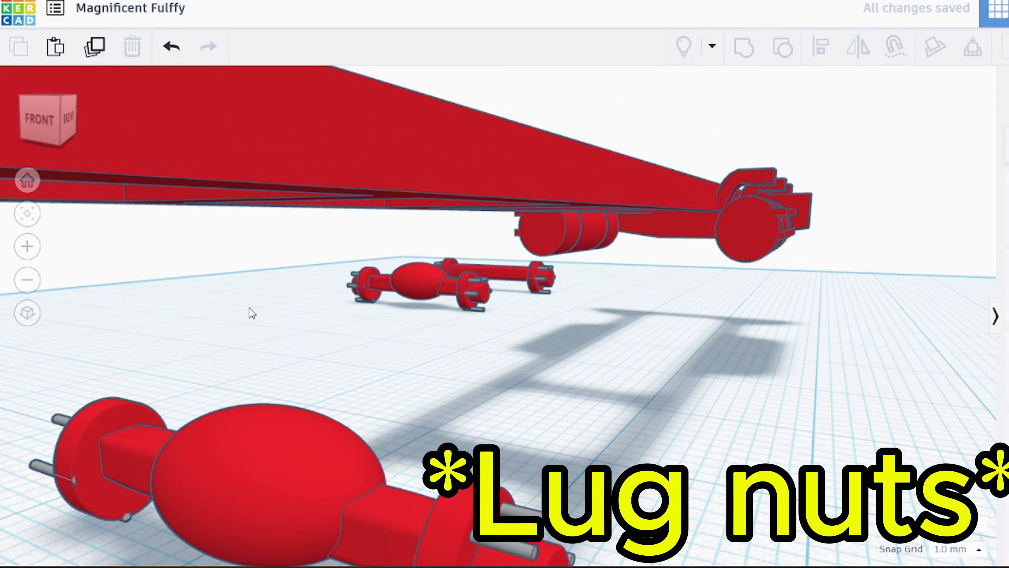
Step: Raise the rear axle up to the frame rails and adjust its position near the rear end
{"action": "left_click_drag", "start_coordinate": [246, 311], "coordinate": [225, 84]}
{"action": "scroll", "coordinate": [505, 258], "scroll_direction": "down", "scroll_amount": 6}
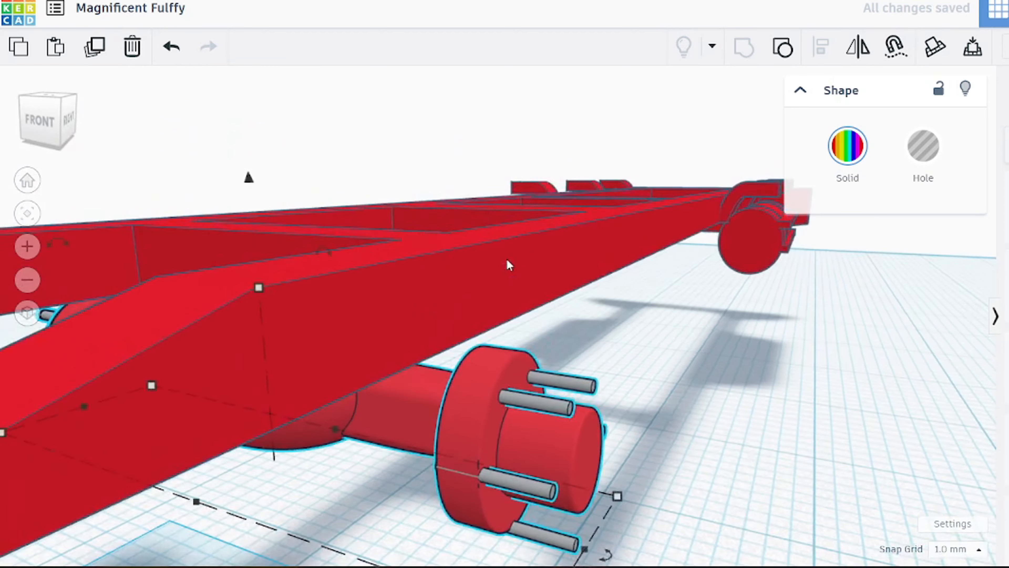
{"action": "left_click_drag", "start_coordinate": [427, 336], "coordinate": [399, 348]}
{"action": "mouse_move", "coordinate": [401, 352]}
{"action": "right_mouse_down"}
{"action": "mouse_move", "coordinate": [131, 320]}
{"action": "mouse_move", "coordinate": [397, 342]}
{"action": "right_mouse_up"}
{"action": "left_click_drag", "start_coordinate": [680, 413], "coordinate": [562, 414]}
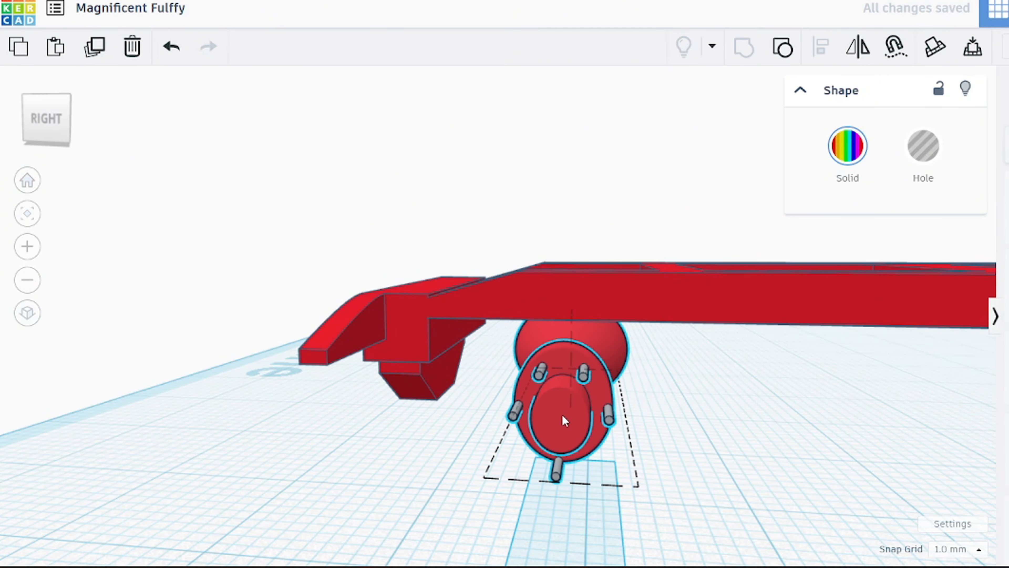
Step: Move the second differential axle to just ahead of the mounted rear axle, alongside the frame
{"action": "right_click_drag", "start_coordinate": [708, 437], "coordinate": [754, 314]}
{"action": "left_click_drag", "start_coordinate": [754, 314], "coordinate": [679, 442]}
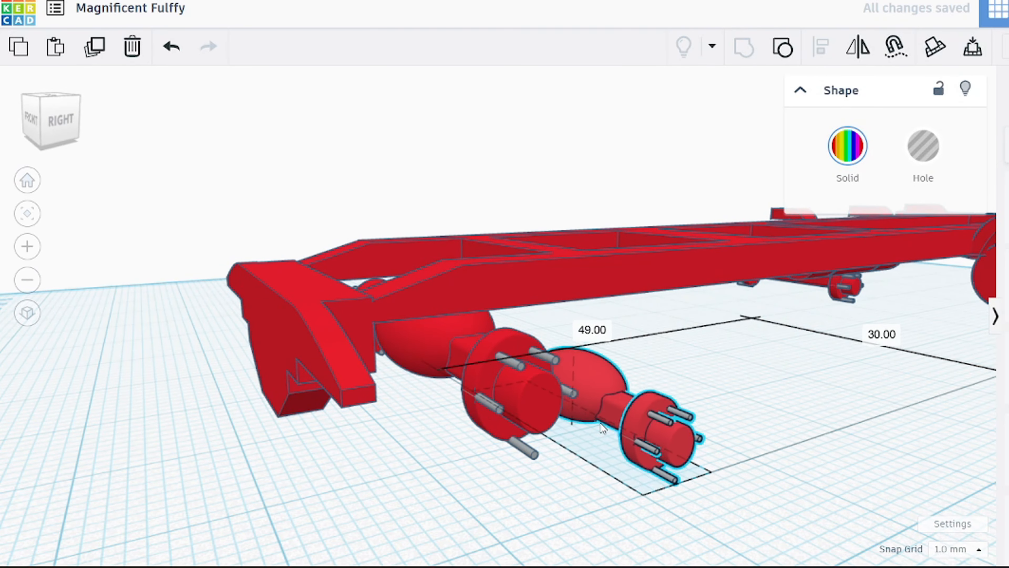
{"action": "left_click_drag", "start_coordinate": [602, 428], "coordinate": [615, 453]}
{"action": "right_click_drag", "start_coordinate": [616, 453], "coordinate": [451, 453]}
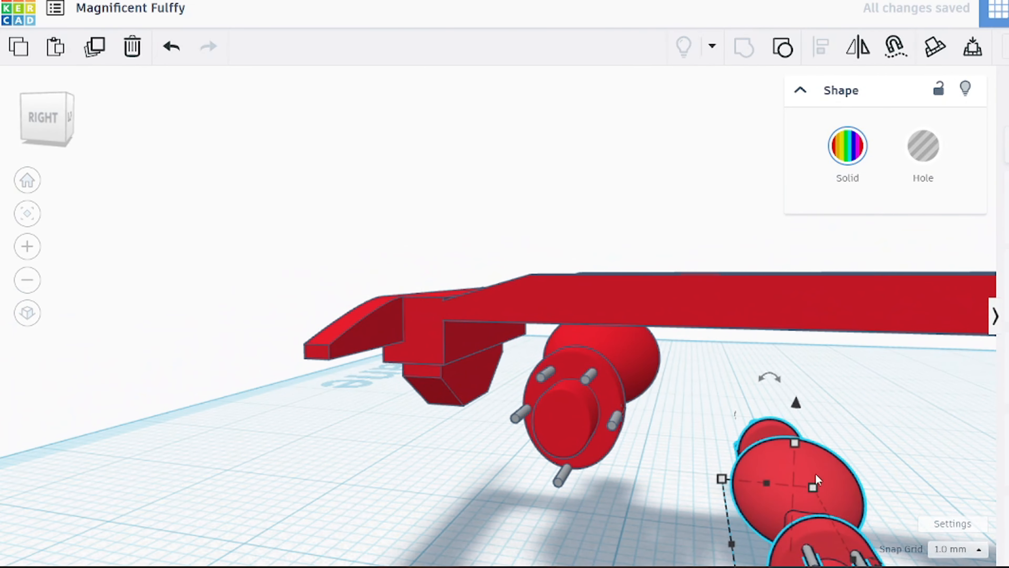
Step: Raise the second differential axle 7 mm up to the frame rails and check both axles' placement
{"action": "left_click_drag", "start_coordinate": [797, 401], "coordinate": [785, 241]}
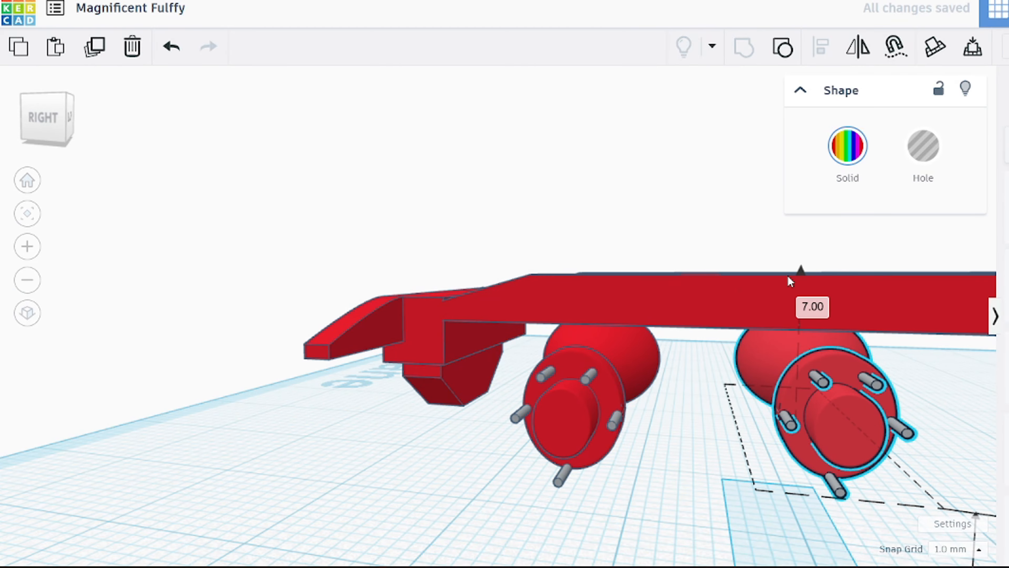
{"action": "right_click_drag", "start_coordinate": [789, 280], "coordinate": [953, 374]}
{"action": "left_click", "coordinate": [846, 353]}
{"action": "scroll", "coordinate": [845, 353], "scroll_direction": "down", "scroll_amount": 4}
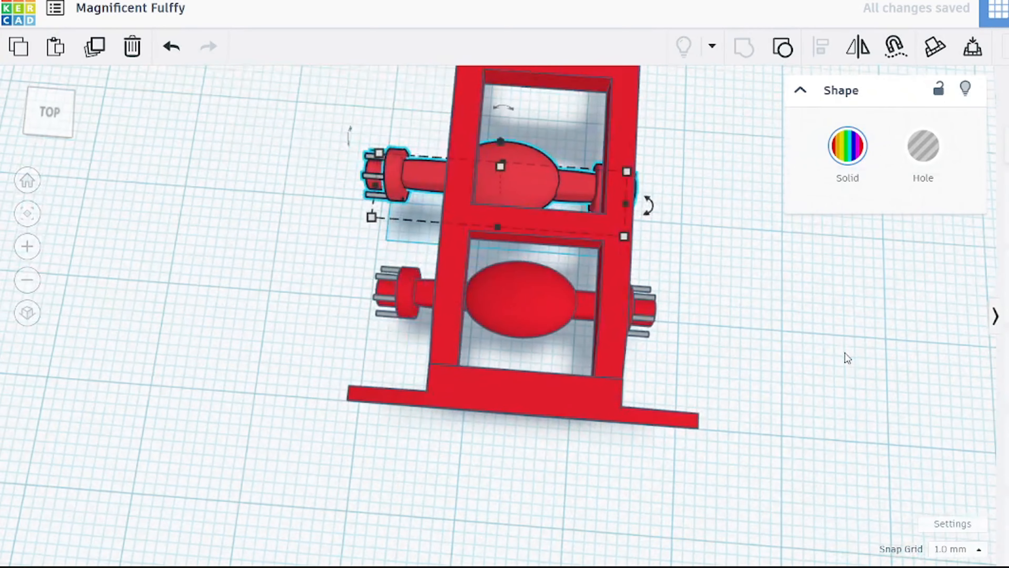
{"action": "right_click_drag", "start_coordinate": [846, 353], "coordinate": [854, 373]}
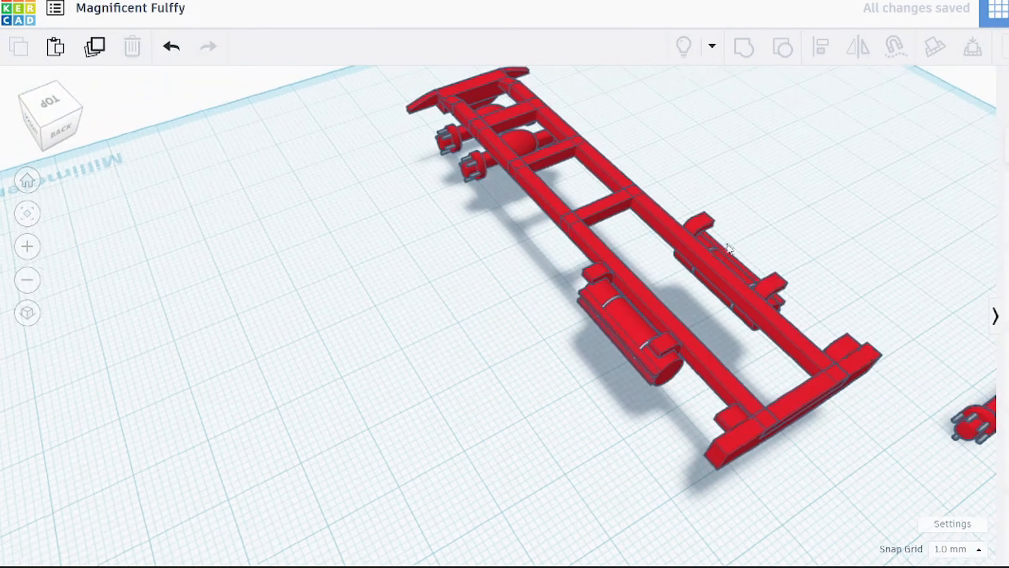
Step: Move the remaining axle without a differential up under the front of the truck frame, just behind the bumper, and check its placement
{"action": "right_click_drag", "start_coordinate": [726, 246], "coordinate": [553, 185]}
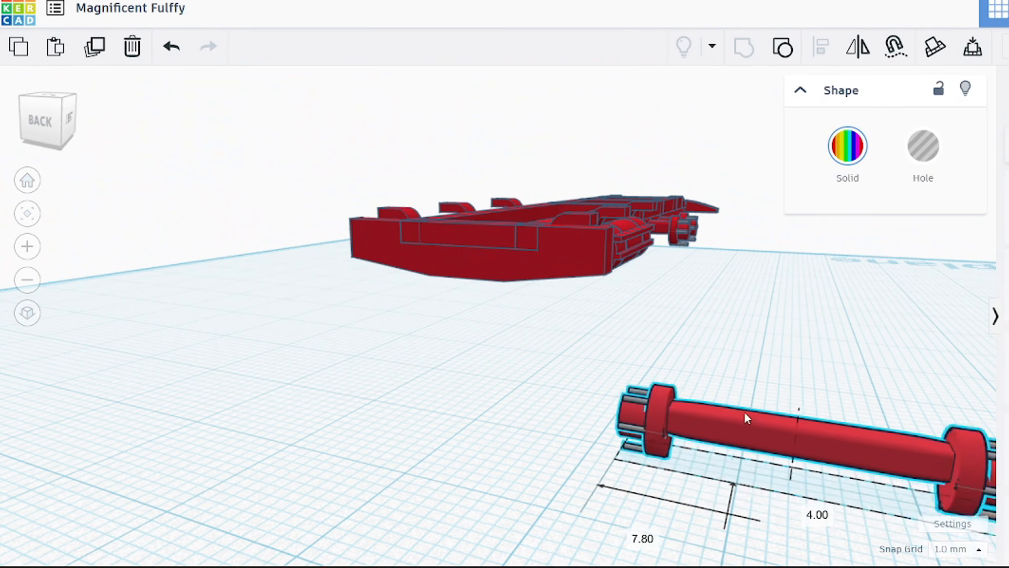
{"action": "right_click_drag", "start_coordinate": [462, 355], "coordinate": [341, 331]}
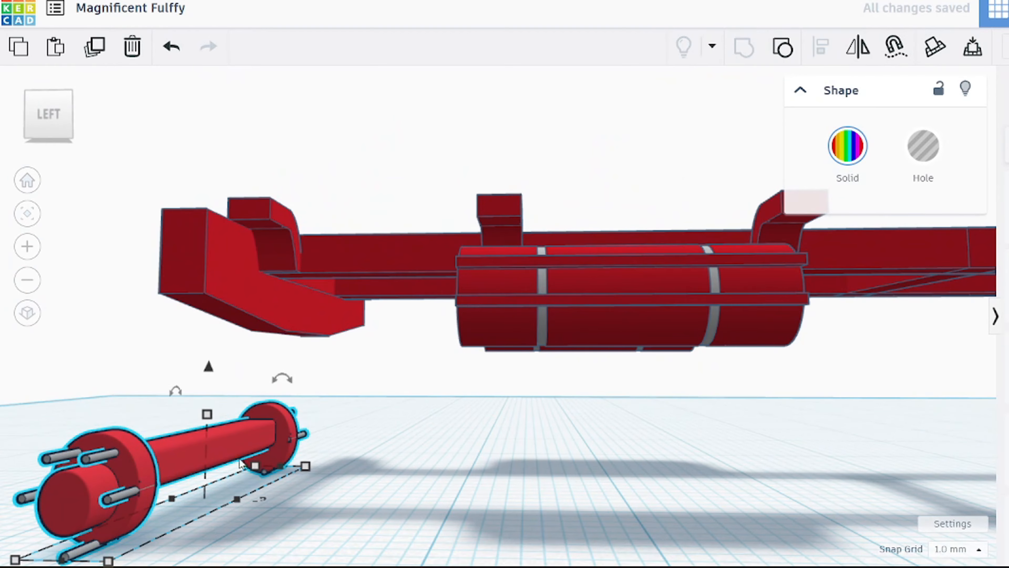
{"action": "left_click_drag", "start_coordinate": [241, 462], "coordinate": [208, 469]}
{"action": "left_click_drag", "start_coordinate": [317, 473], "coordinate": [352, 458]}
{"action": "right_click_drag", "start_coordinate": [395, 456], "coordinate": [700, 555]}
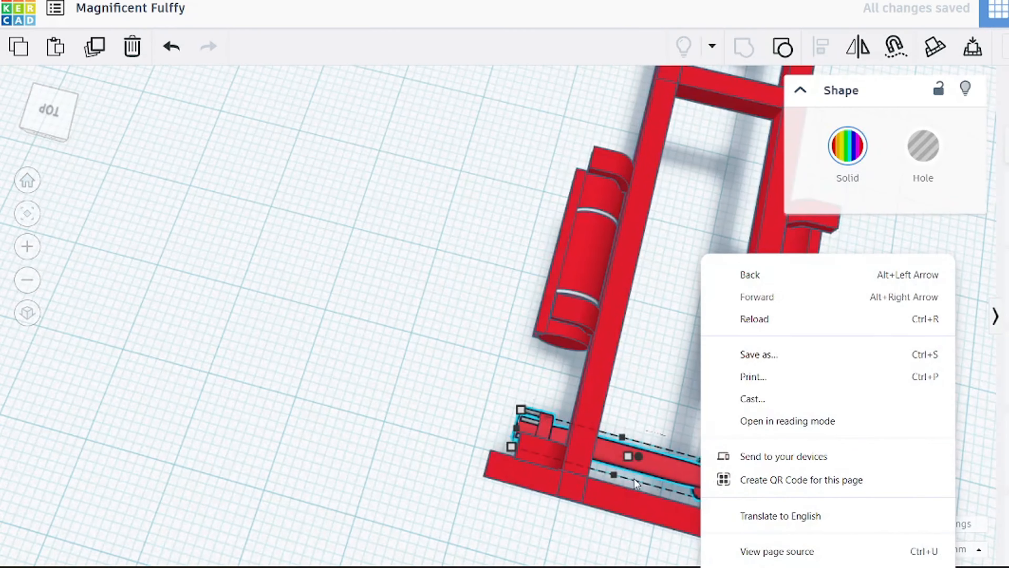
{"action": "right_click_drag", "start_coordinate": [435, 353], "coordinate": [460, 355]}
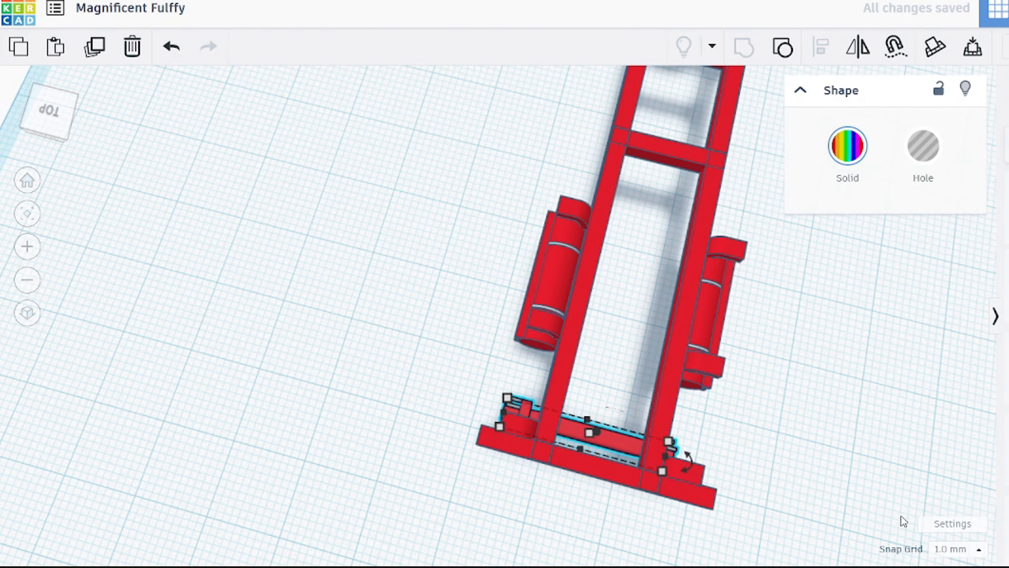
{"action": "right_click_drag", "start_coordinate": [896, 488], "coordinate": [948, 473]}
{"action": "scroll", "coordinate": [895, 459], "scroll_direction": "up", "scroll_amount": 3}
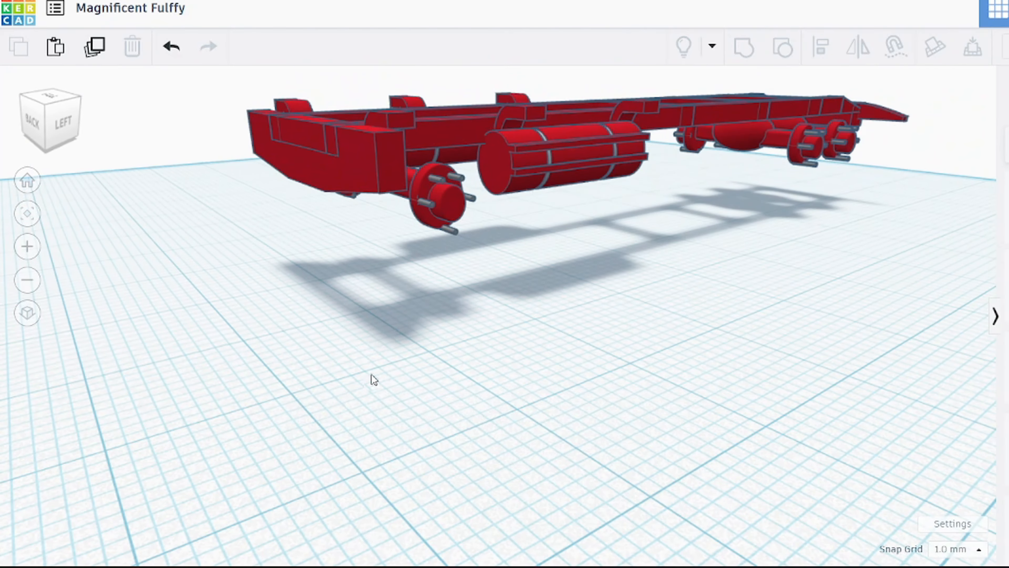
{"action": "right_click_drag", "start_coordinate": [372, 379], "coordinate": [596, 362]}
{"action": "right_click_drag", "start_coordinate": [599, 396], "coordinate": [990, 407]}
{"action": "right_click_drag", "start_coordinate": [455, 396], "coordinate": [571, 425]}
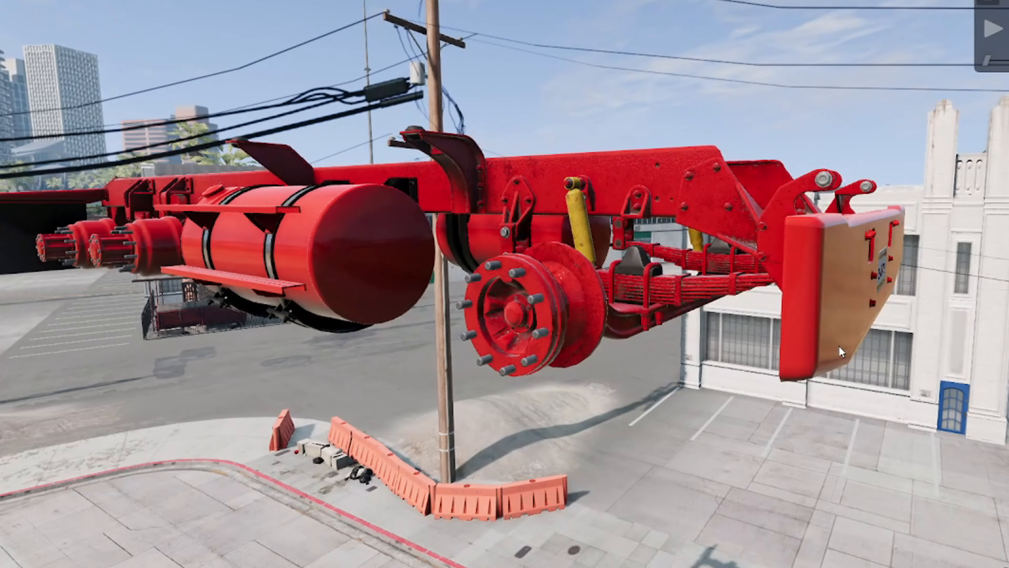
Step: In BeamNG.drive, examine the reference truck's bare frame, axles, suspension and fuel tanks from several sides
{"action": "key", "text": "super"}
{"action": "left_click", "coordinate": [865, 456]}
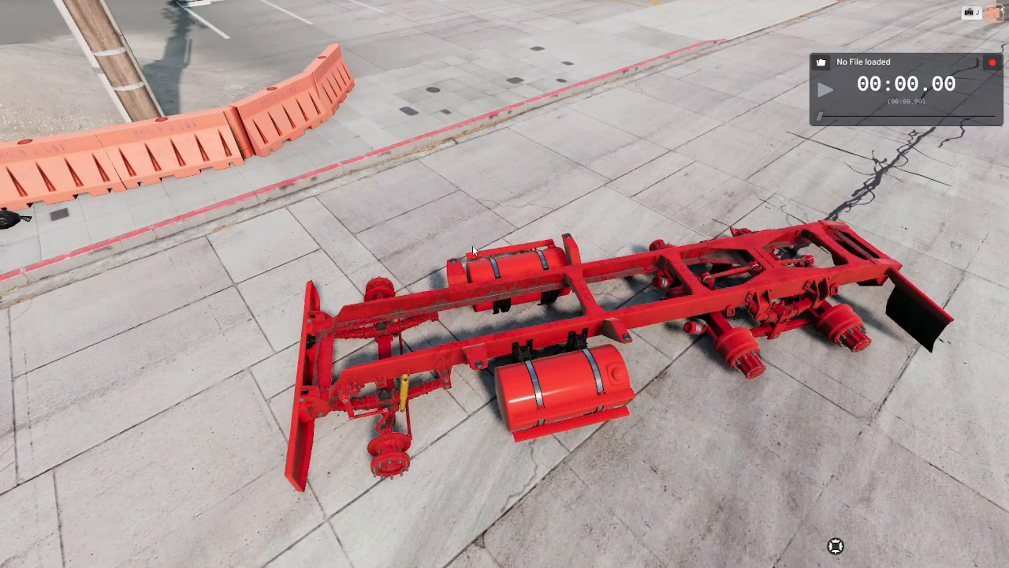
{"action": "right_click_drag", "start_coordinate": [681, 300], "coordinate": [813, 317]}
{"action": "key", "text": "s"}
{"action": "key", "text": "a"}
{"action": "key", "text": "w"}
{"action": "key", "text": "d"}
{"action": "key", "text": "w"}
{"action": "key", "text": "d"}
{"action": "key", "text": "d"}
{"action": "key", "text": "a"}
{"action": "key", "text": "s"}
{"action": "key", "text": "w"}
{"action": "key", "text": "d"}
{"action": "right_click_drag", "start_coordinate": [402, 268], "coordinate": [642, 288]}
{"action": "key", "text": "a"}
{"action": "key", "text": "a"}
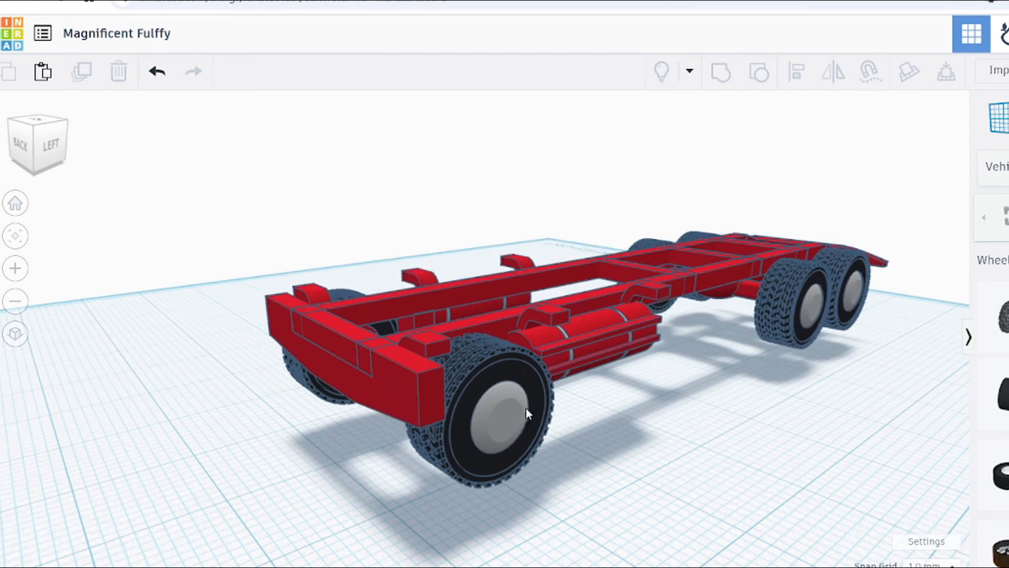
Step: Try to nudge the front truck tire beside the bumper of the Tinkercad model
{"action": "right_click_drag", "start_coordinate": [526, 407], "coordinate": [597, 424]}
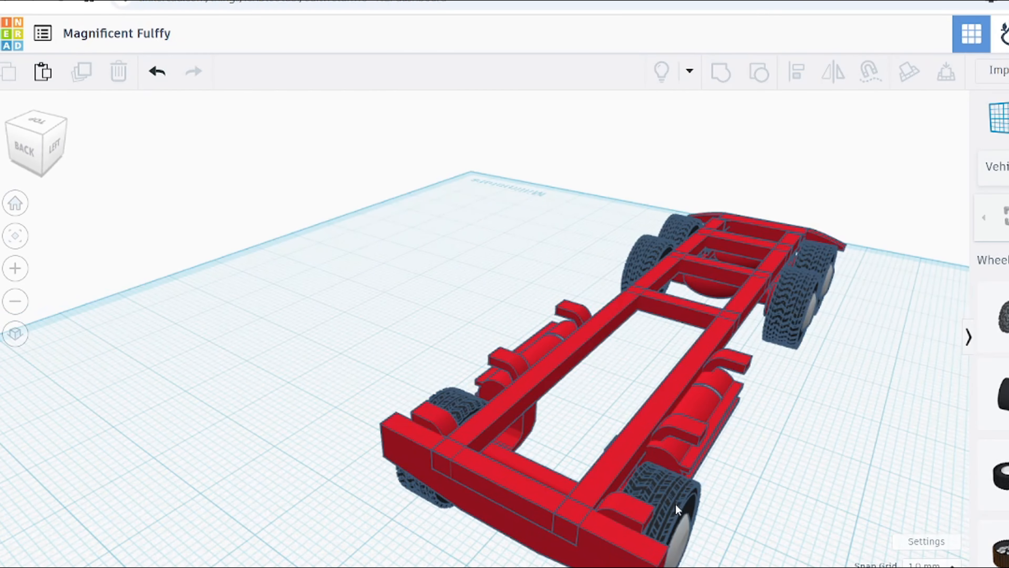
{"action": "mouse_move", "coordinate": [700, 518]}
{"action": "left_mouse_down"}
{"action": "mouse_move", "coordinate": [720, 528]}
{"action": "mouse_move", "coordinate": [676, 509]}
{"action": "mouse_move", "coordinate": [691, 512]}
{"action": "left_mouse_up"}
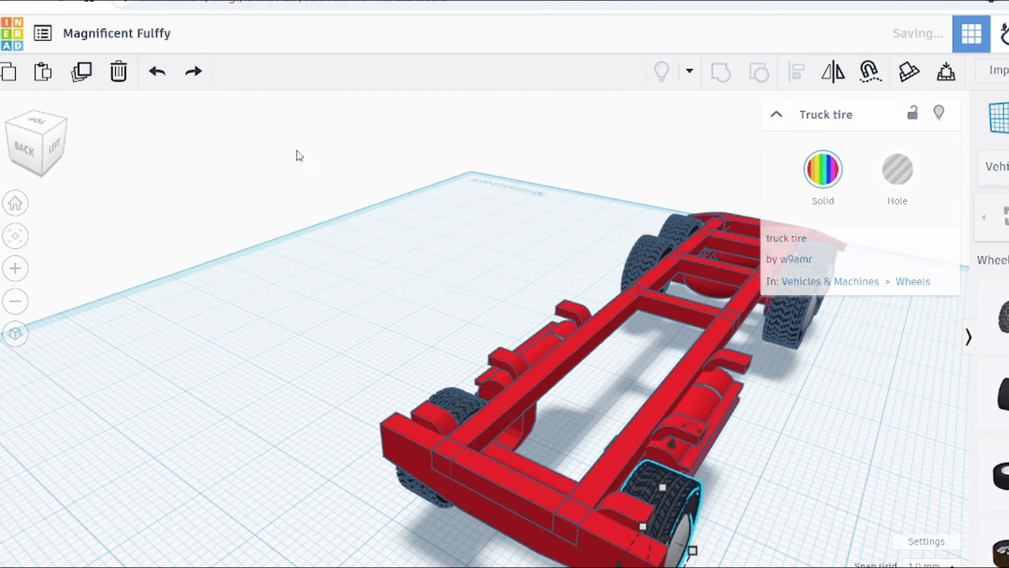
{"action": "scroll", "coordinate": [552, 274], "scroll_direction": "down", "scroll_amount": 2}
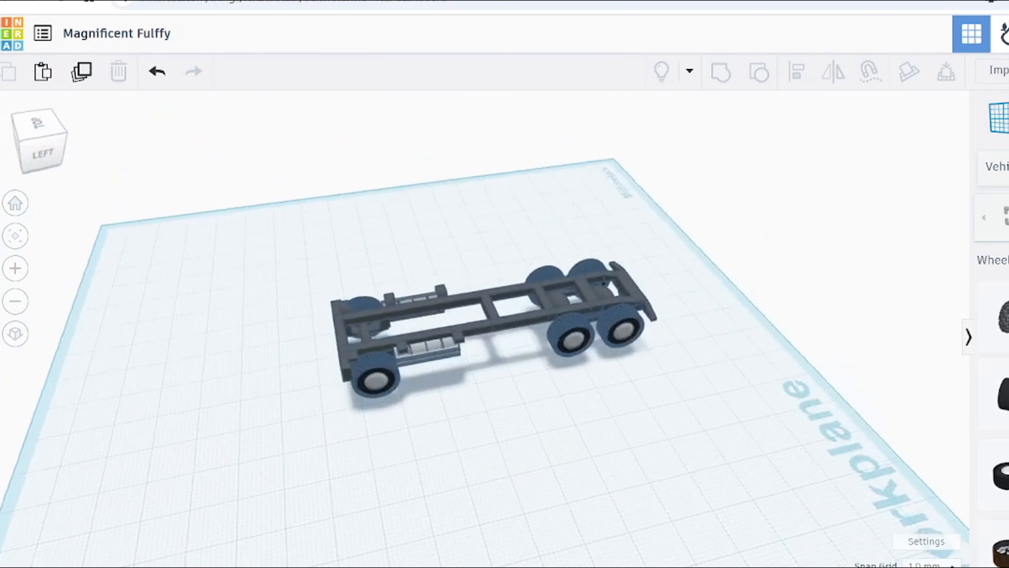
Step: Examine the truck model's cab, hood, front fenders, exhaust stacks, fuel tanks and wheels from the front, sides and rear
{"action": "right_click_drag", "start_coordinate": [412, 442], "coordinate": [411, 409]}
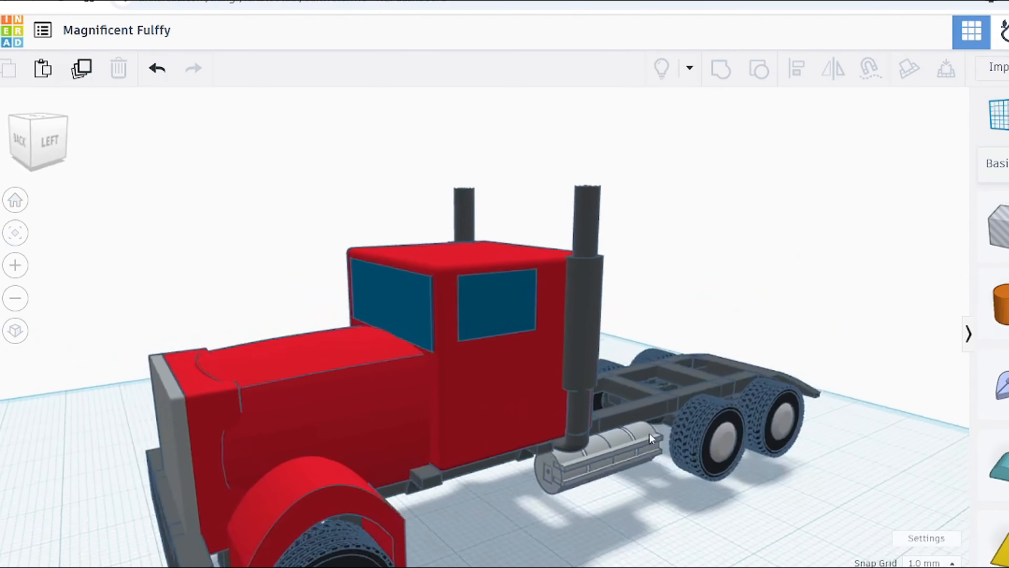
{"action": "right_click_drag", "start_coordinate": [649, 434], "coordinate": [676, 405]}
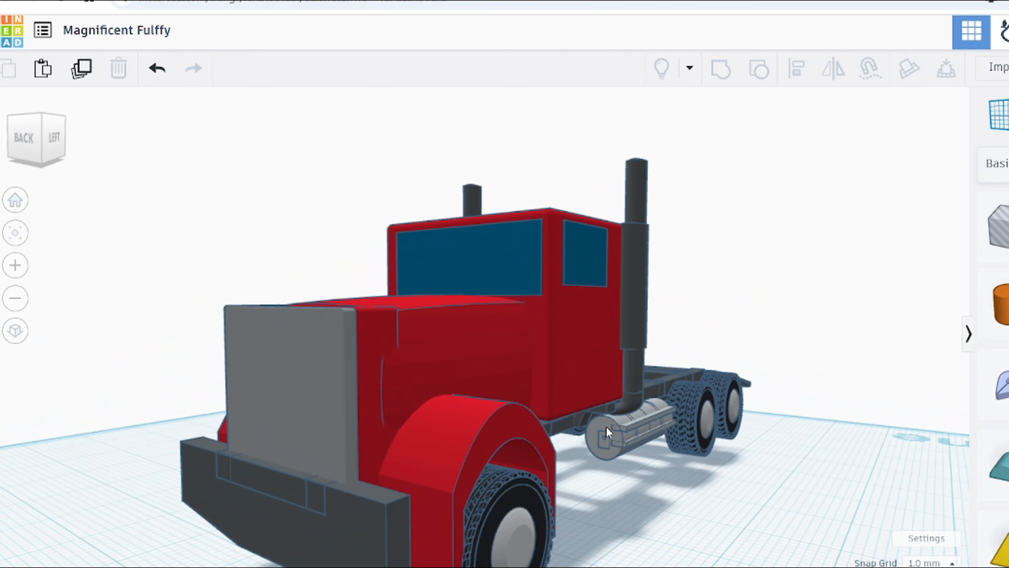
{"action": "right_click_drag", "start_coordinate": [671, 420], "coordinate": [567, 431]}
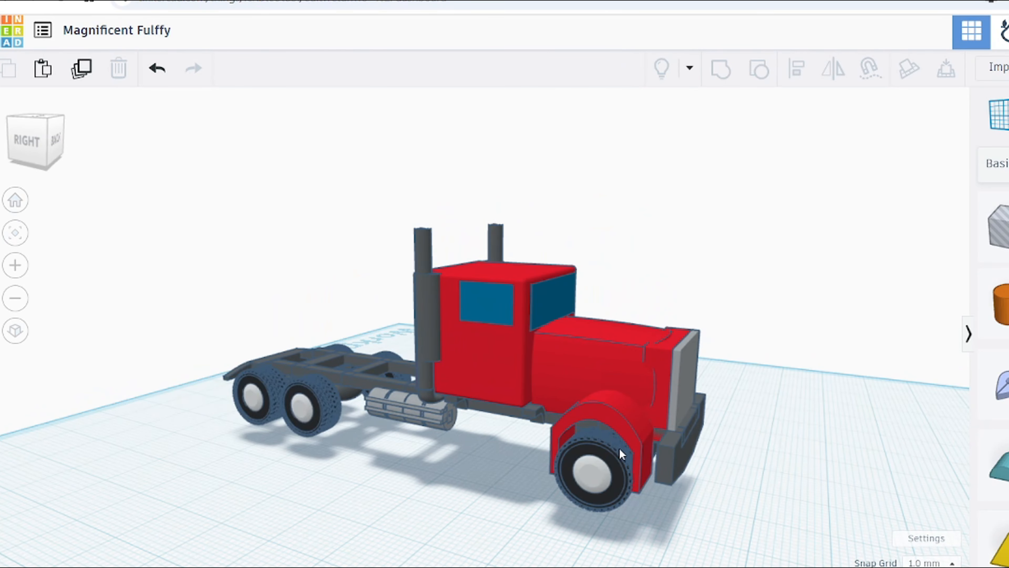
{"action": "scroll", "coordinate": [622, 442], "scroll_direction": "up", "scroll_amount": 5}
{"action": "right_click_drag", "start_coordinate": [317, 213], "coordinate": [407, 111]}
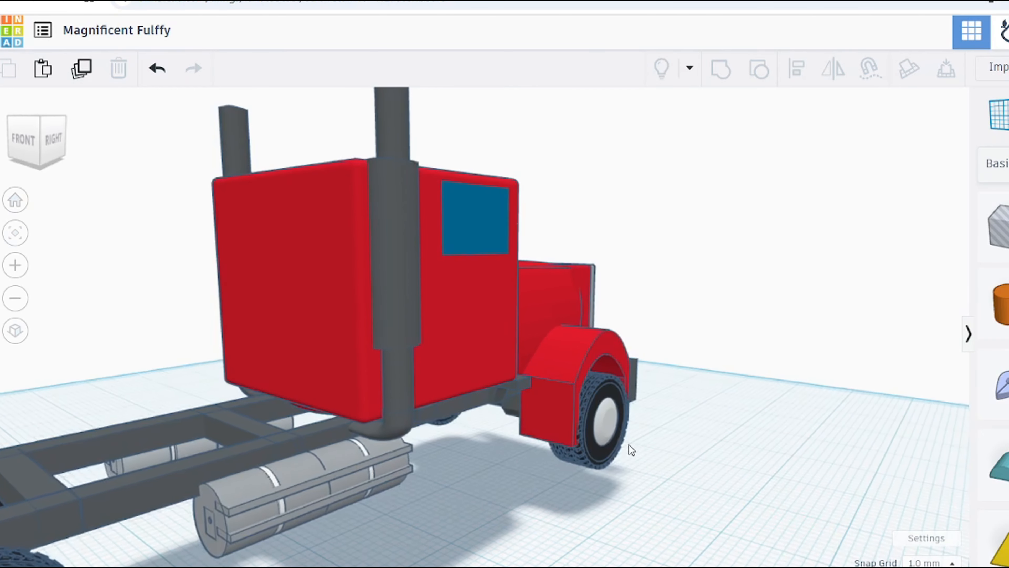
{"action": "scroll", "coordinate": [628, 444], "scroll_direction": "up", "scroll_amount": 3}
{"action": "right_click_drag", "start_coordinate": [629, 444], "coordinate": [497, 458]}
{"action": "scroll", "coordinate": [497, 459], "scroll_direction": "down", "scroll_amount": 5}
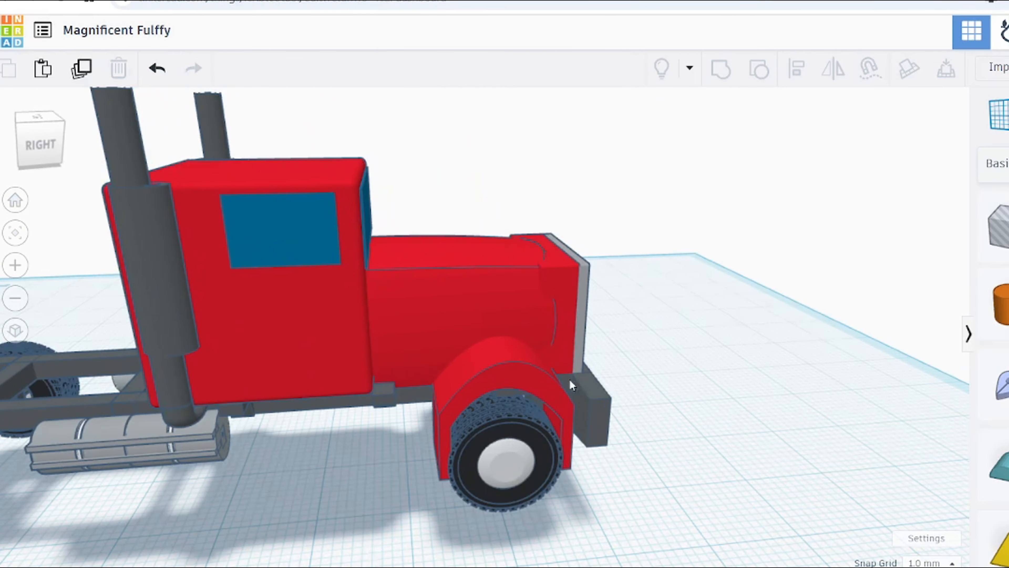
{"action": "right_click_drag", "start_coordinate": [407, 354], "coordinate": [610, 345]}
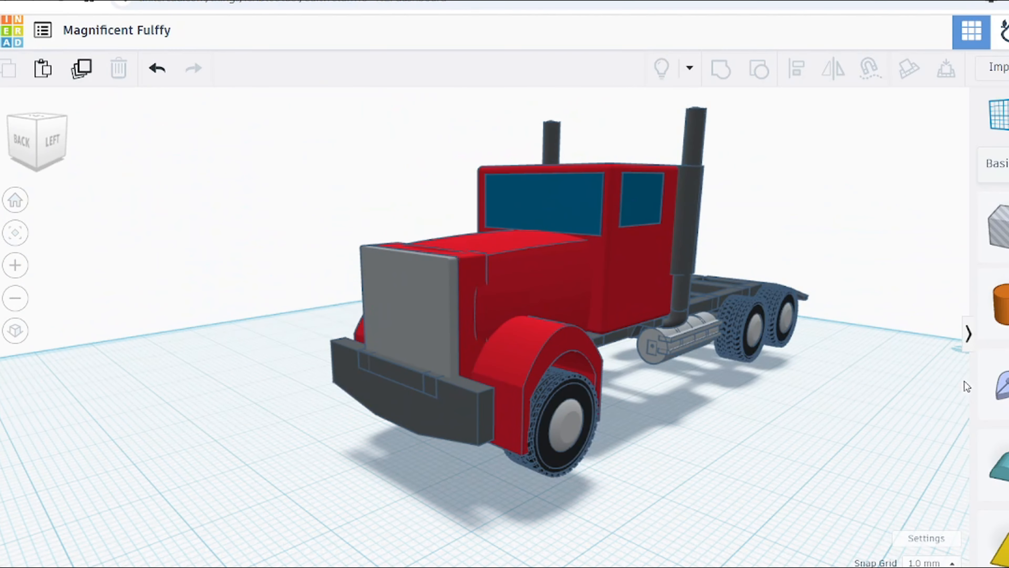
Step: Check the front fender's sketch shape and create another sketch shape from a closed, self-crossing straight-line outline beside the truck
{"action": "left_click", "coordinate": [517, 346]}
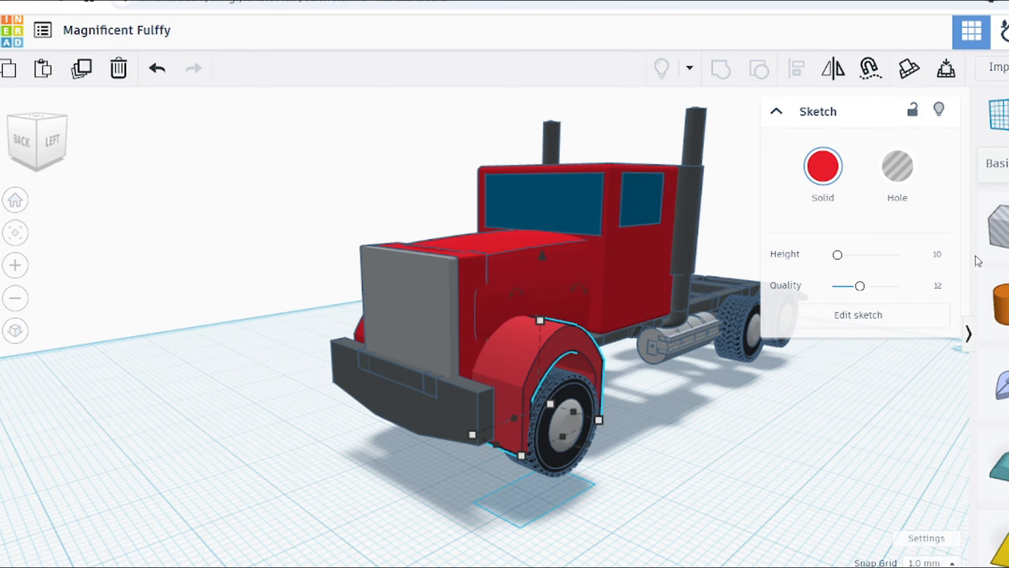
{"action": "left_click", "coordinate": [1003, 385]}
{"action": "left_click", "coordinate": [12, 419]}
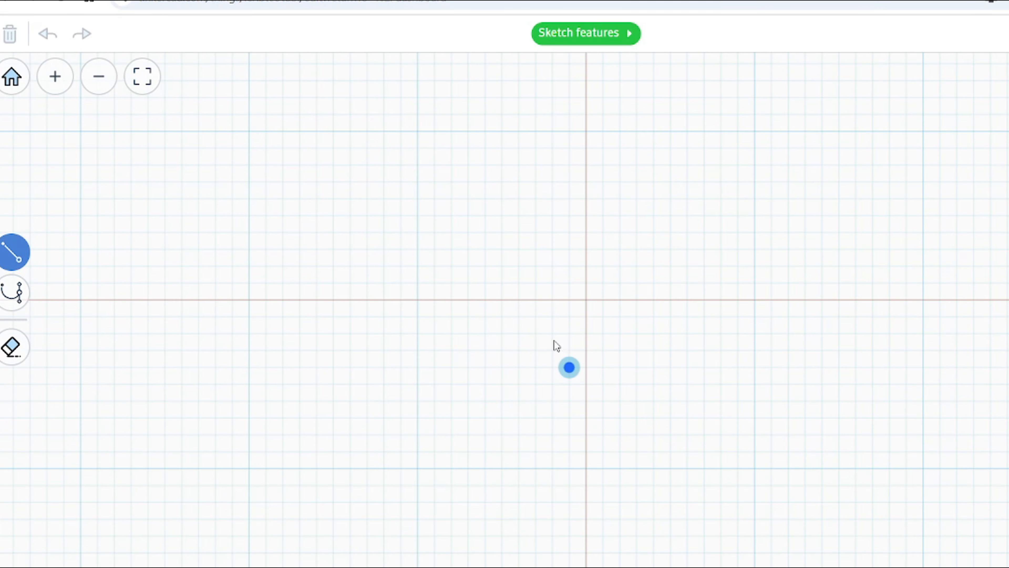
{"action": "left_click", "coordinate": [569, 367]}
{"action": "left_click", "coordinate": [519, 317]}
{"action": "left_click", "coordinate": [384, 434]}
{"action": "left_click", "coordinate": [788, 266]}
{"action": "left_click", "coordinate": [435, 417]}
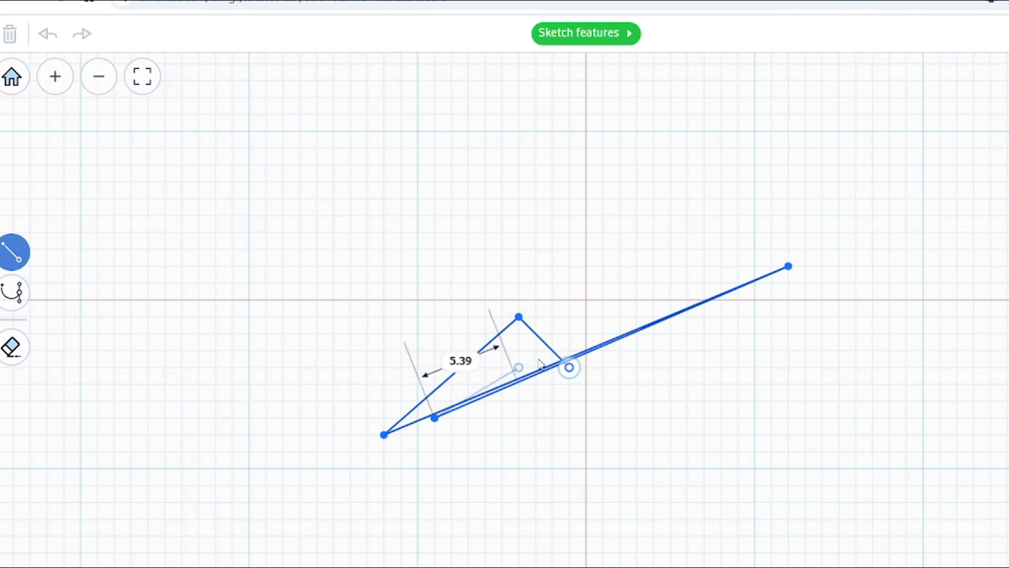
{"action": "left_click", "coordinate": [519, 316]}
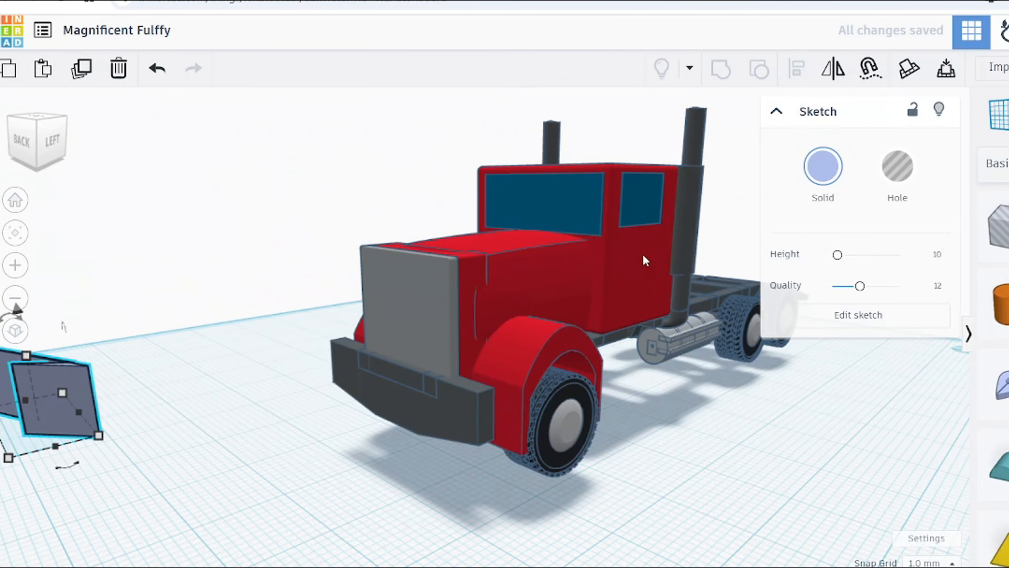
{"action": "key", "text": "Escape"}
Step: Check the rear of the frame behind the cab and search the web for "what is a fith wheel"
{"action": "right_click_drag", "start_coordinate": [629, 320], "coordinate": [393, 368]}
{"action": "scroll", "coordinate": [468, 358], "scroll_direction": "up", "scroll_amount": 2}
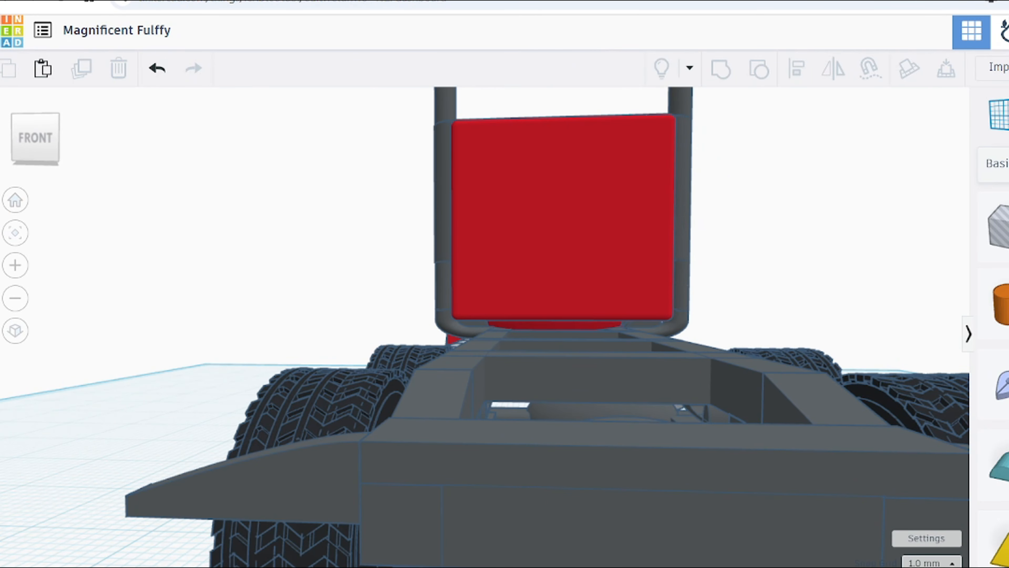
{"action": "key", "text": "ctrl+l"}
{"action": "type", "text": "what is a "}
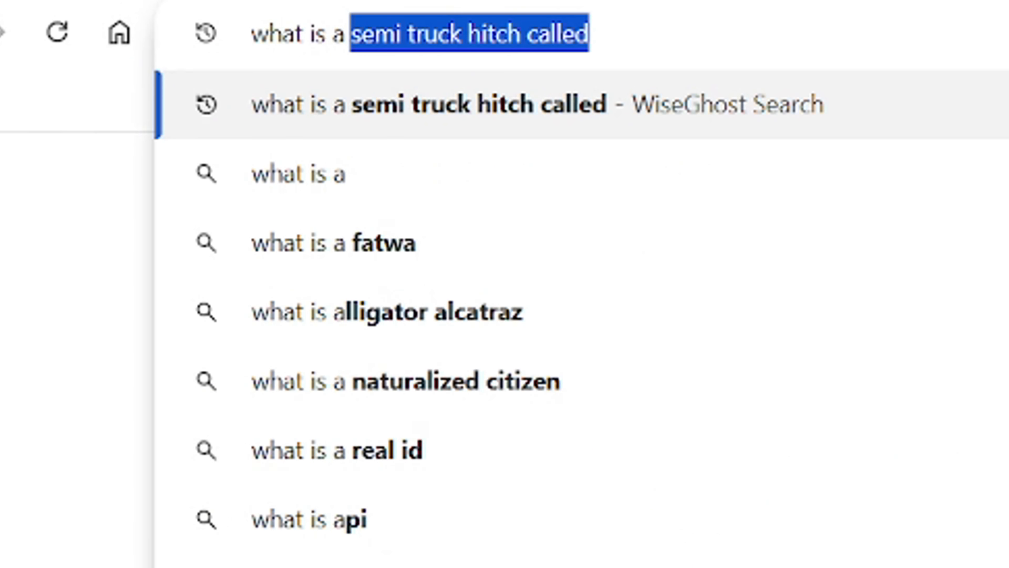
{"action": "type", "text": "fith w"}
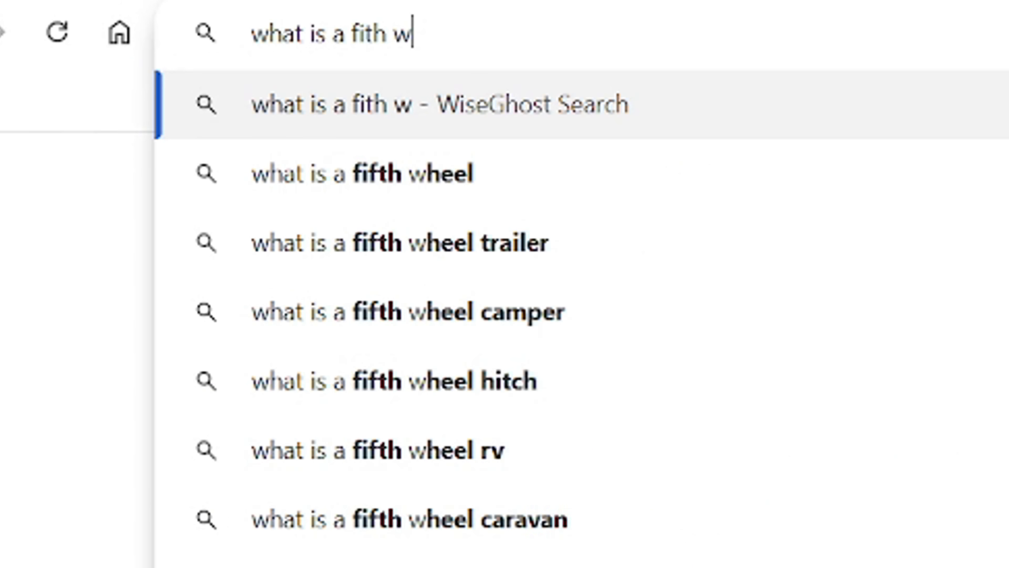
{"action": "type", "text": "heel"}
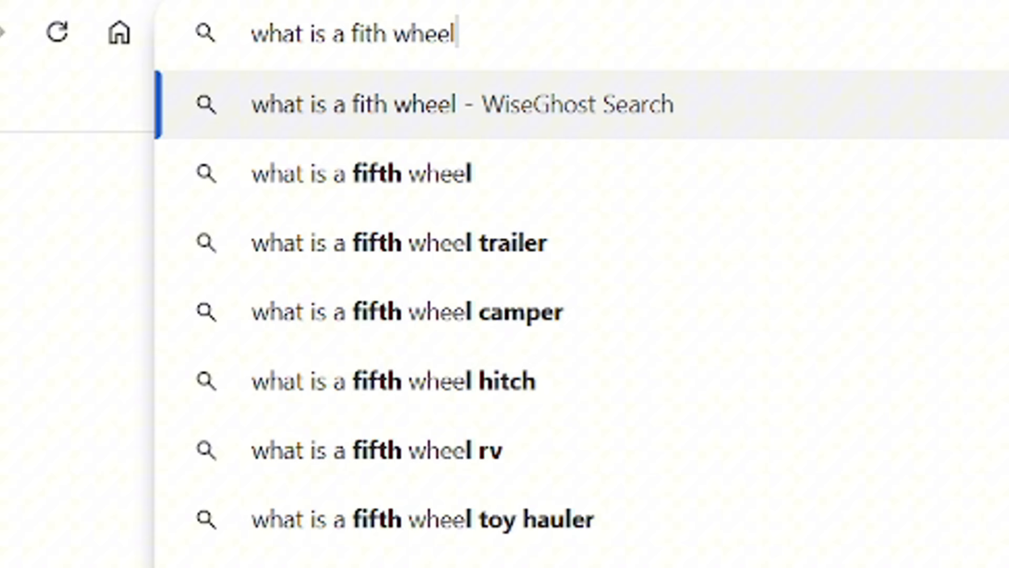
{"action": "key", "text": "Return"}
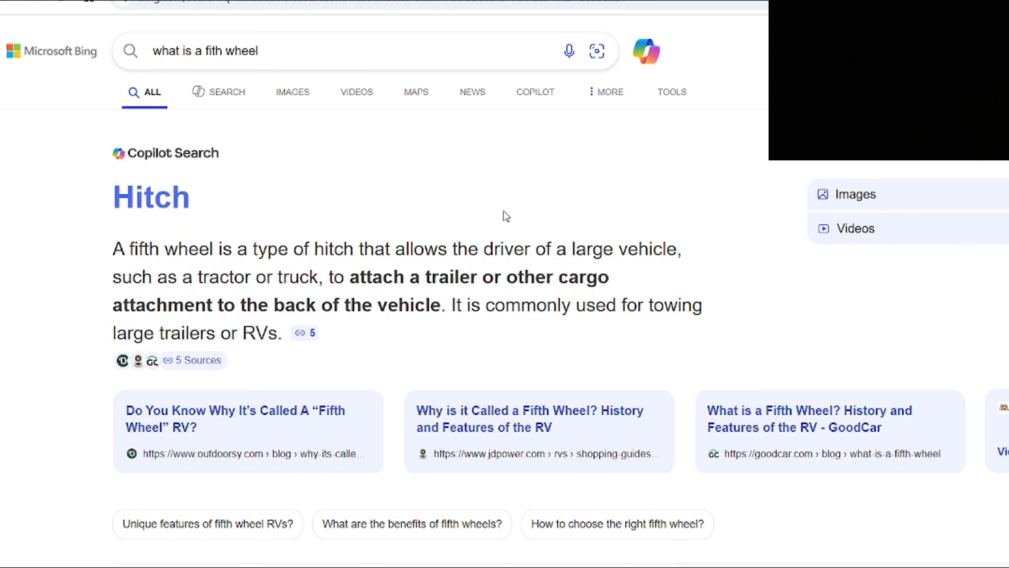
Step: Read the search answer's definition of a fifth wheel and check its cited sources
{"action": "left_click", "coordinate": [274, 317]}
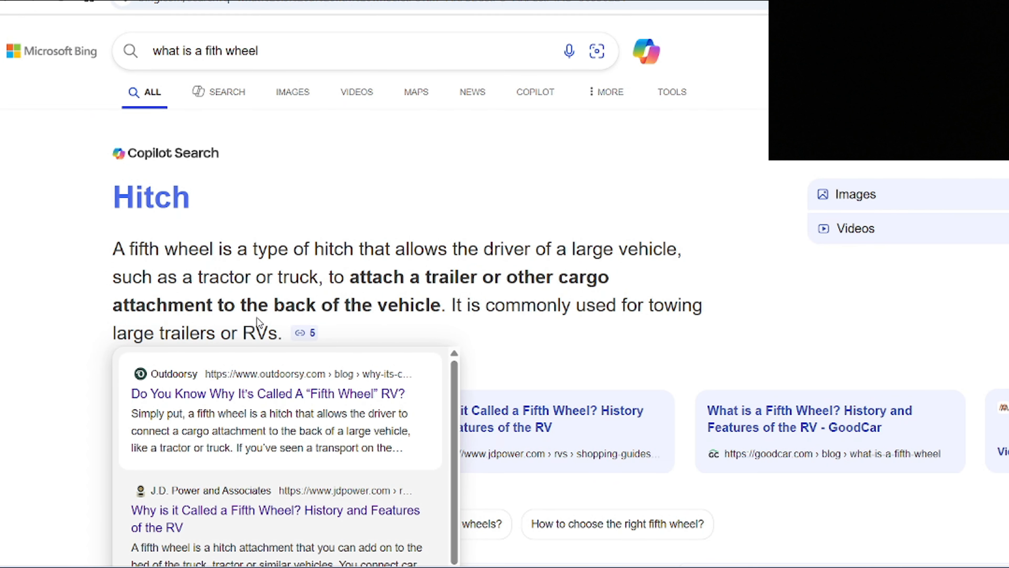
{"action": "scroll", "coordinate": [393, 287], "scroll_direction": "down", "scroll_amount": 1}
{"action": "left_click", "coordinate": [67, 283]}
{"action": "scroll", "coordinate": [377, 252], "scroll_direction": "up", "scroll_amount": 1}
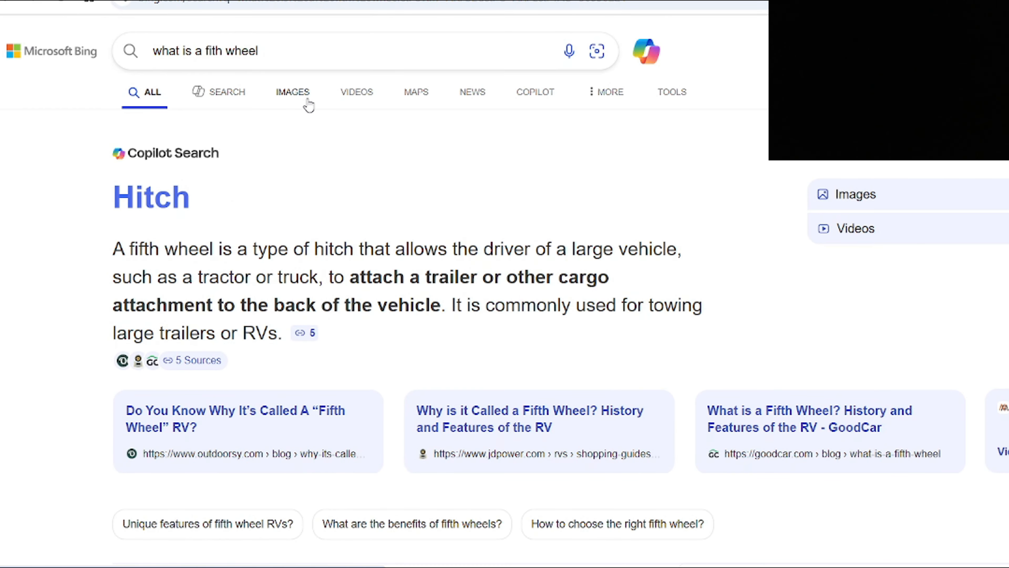
Step: Show the image results for the fifth wheel search and browse them
{"action": "left_click", "coordinate": [309, 97]}
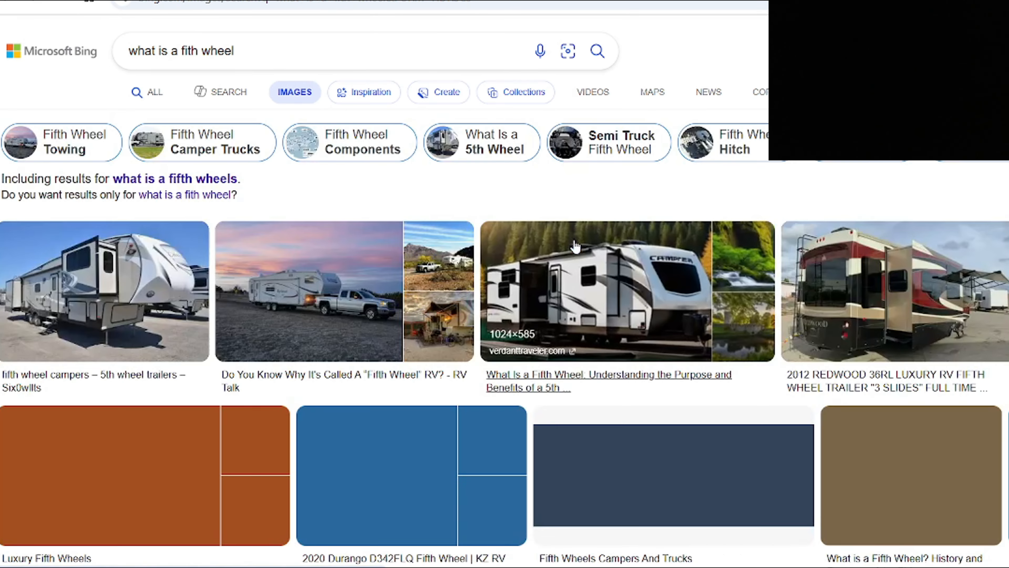
{"action": "scroll", "coordinate": [281, 303], "scroll_direction": "down", "scroll_amount": 7}
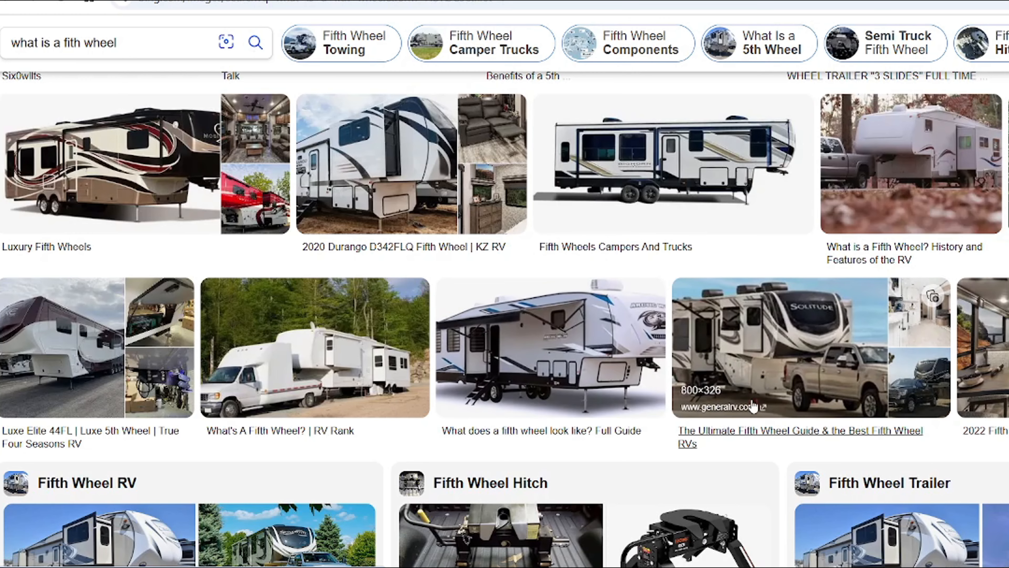
{"action": "scroll", "coordinate": [602, 330], "scroll_direction": "up", "scroll_amount": 4}
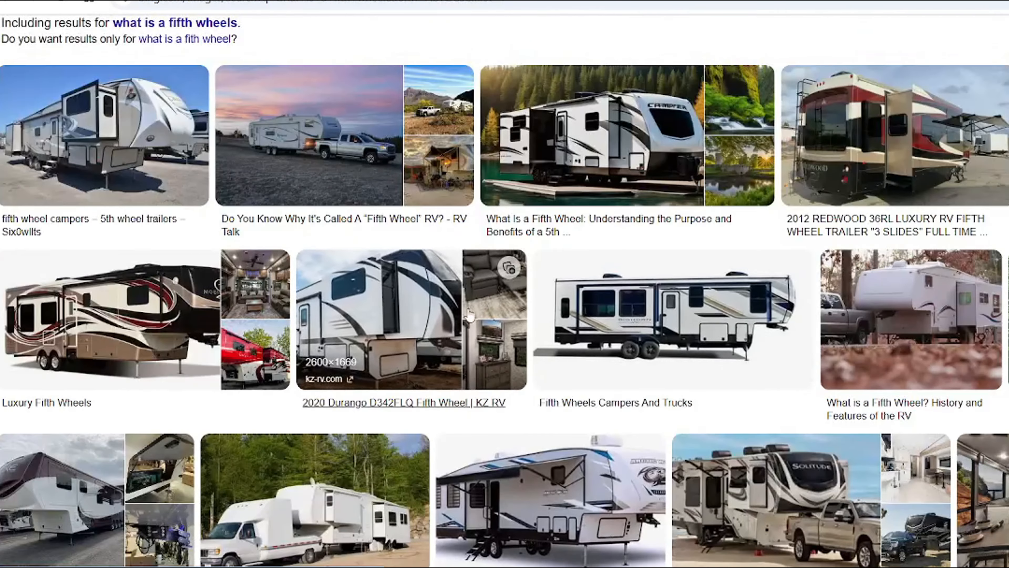
{"action": "scroll", "coordinate": [398, 318], "scroll_direction": "up", "scroll_amount": 2}
Step: View the first fifth wheel camper photo at full size and return to the image results
{"action": "left_click", "coordinate": [123, 229]}
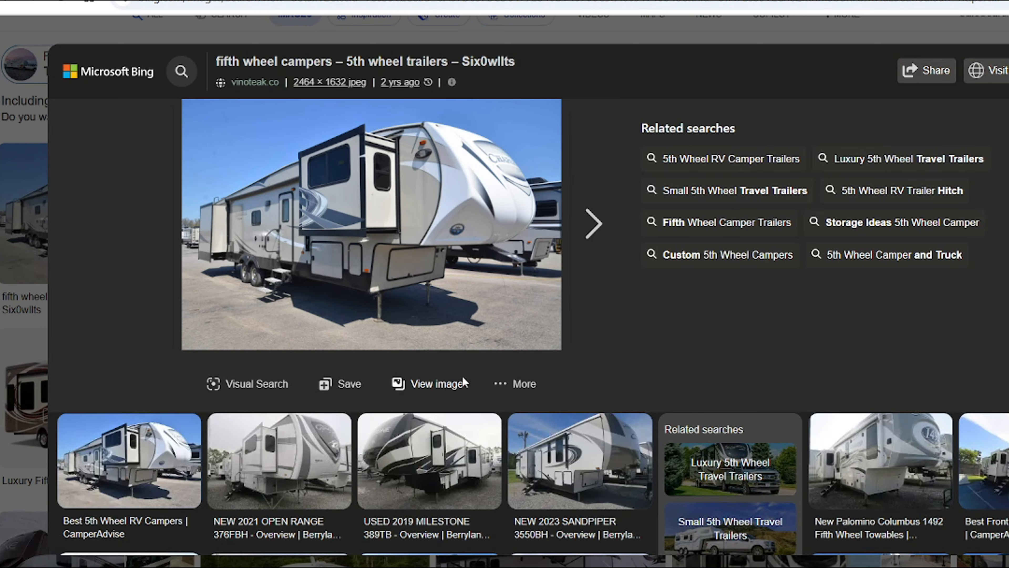
{"action": "left_click", "coordinate": [462, 383]}
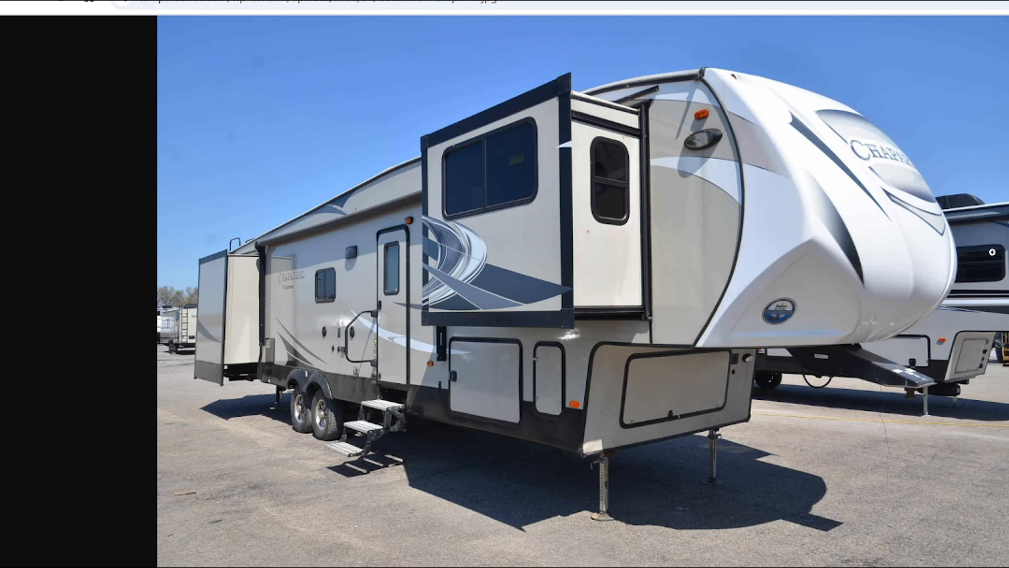
{"action": "key", "text": "ctrl+w"}
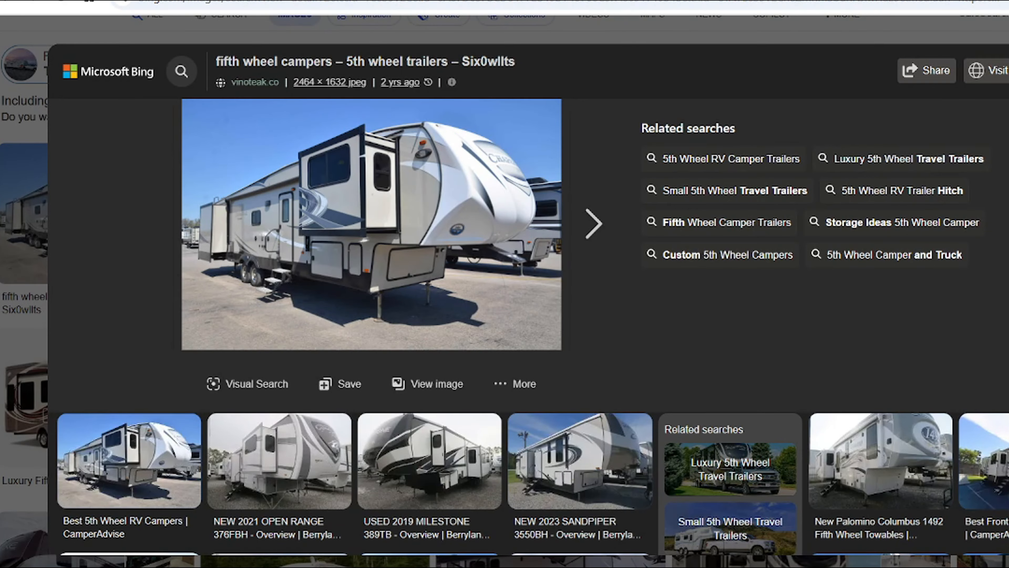
{"action": "key", "text": "Escape"}
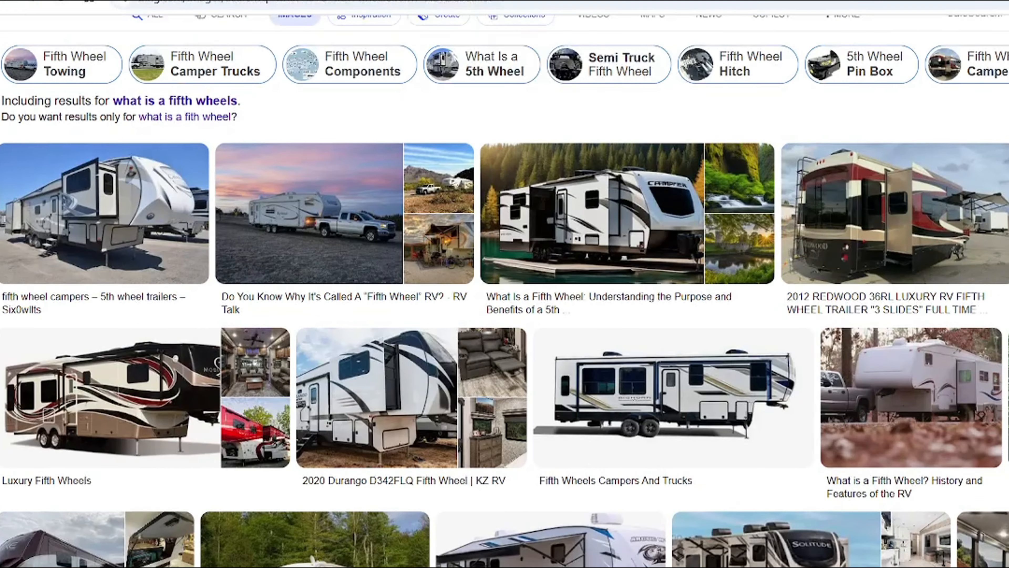
Step: Look further through the image results and open a photo of a mounted fifth wheel hitch
{"action": "scroll", "coordinate": [744, 255], "scroll_direction": "down", "scroll_amount": 8}
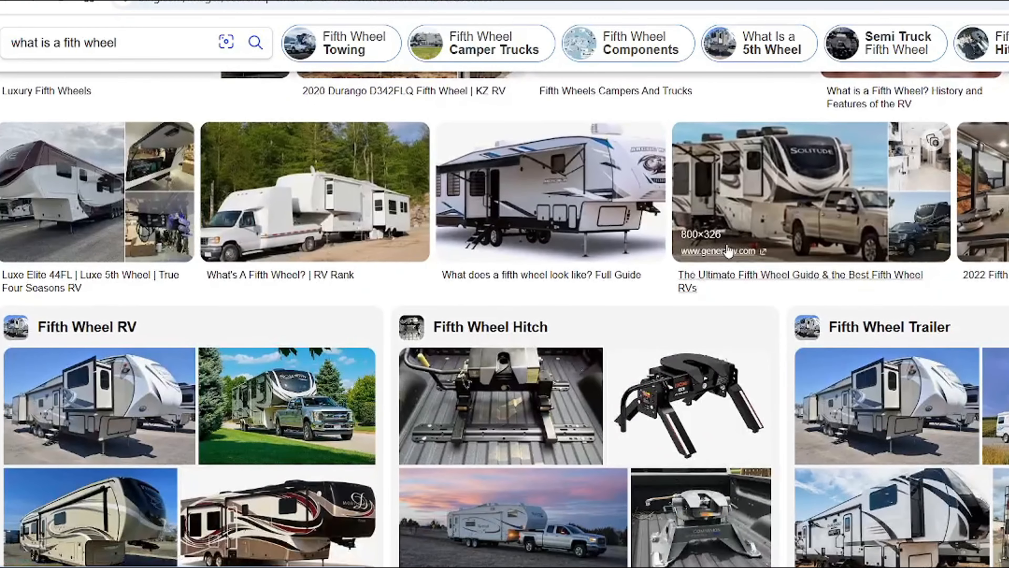
{"action": "scroll", "coordinate": [528, 355], "scroll_direction": "down", "scroll_amount": 6}
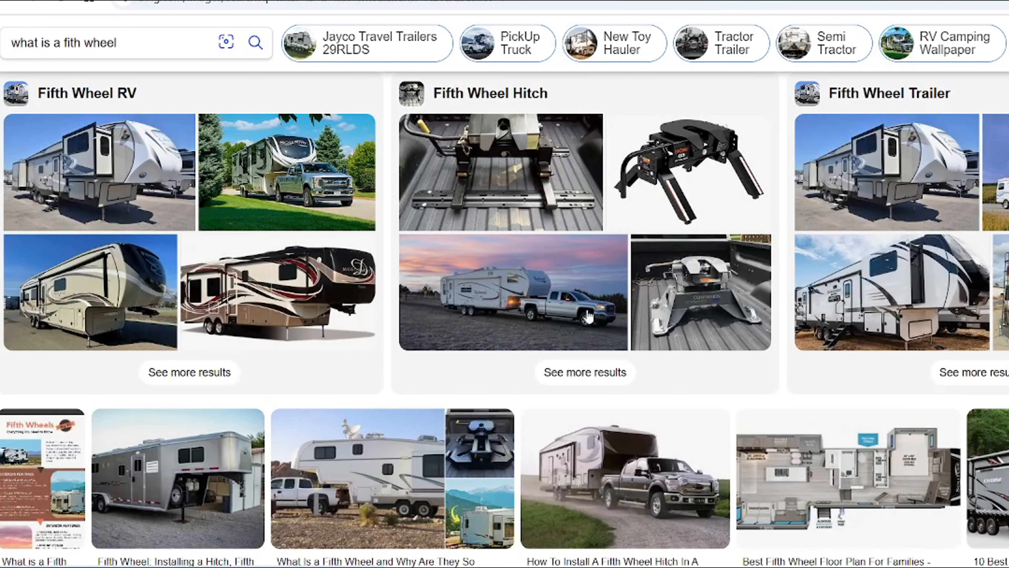
{"action": "scroll", "coordinate": [604, 512], "scroll_direction": "down", "scroll_amount": 1}
{"action": "scroll", "coordinate": [604, 513], "scroll_direction": "down", "scroll_amount": 5}
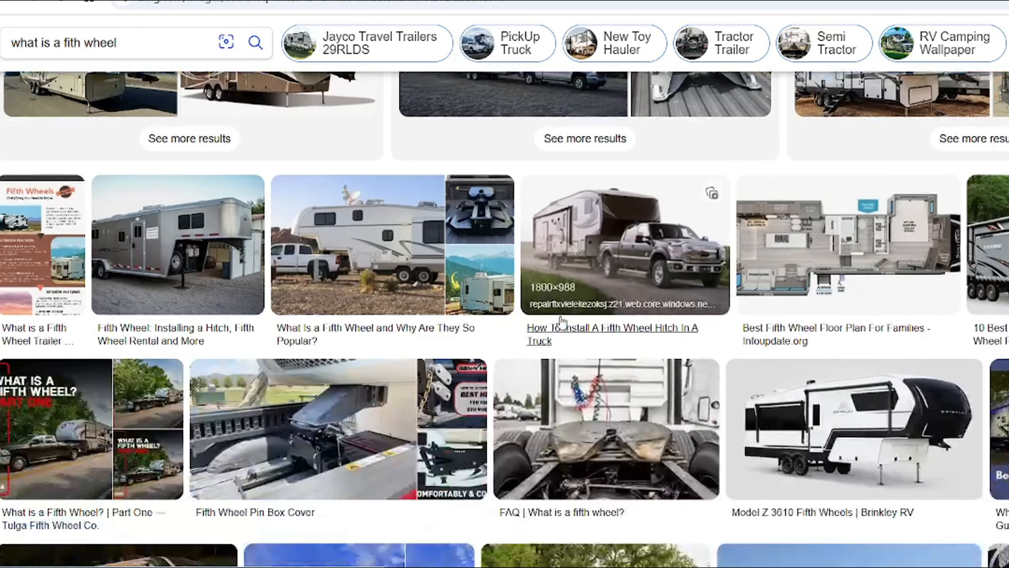
{"action": "left_click", "coordinate": [581, 453]}
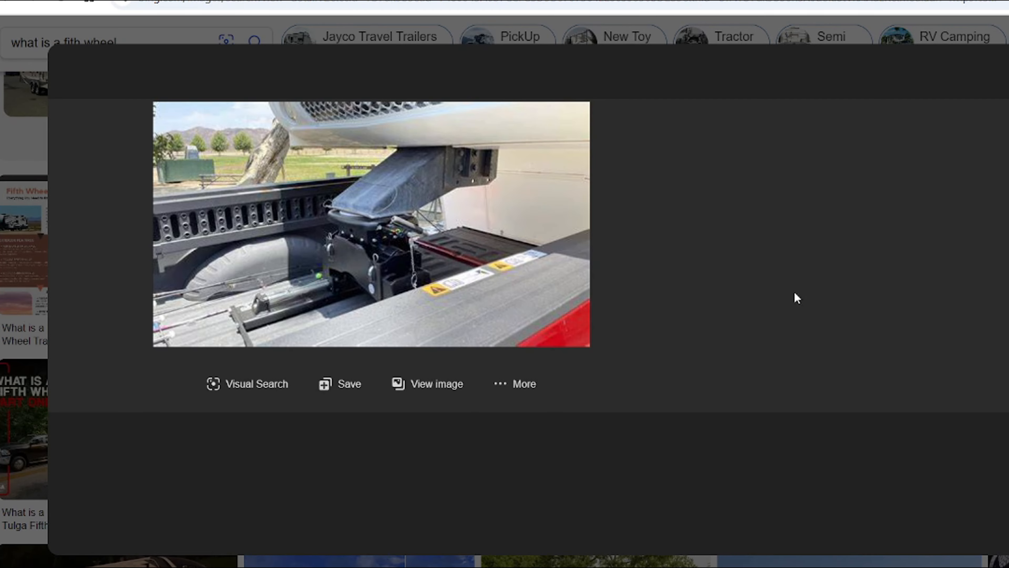